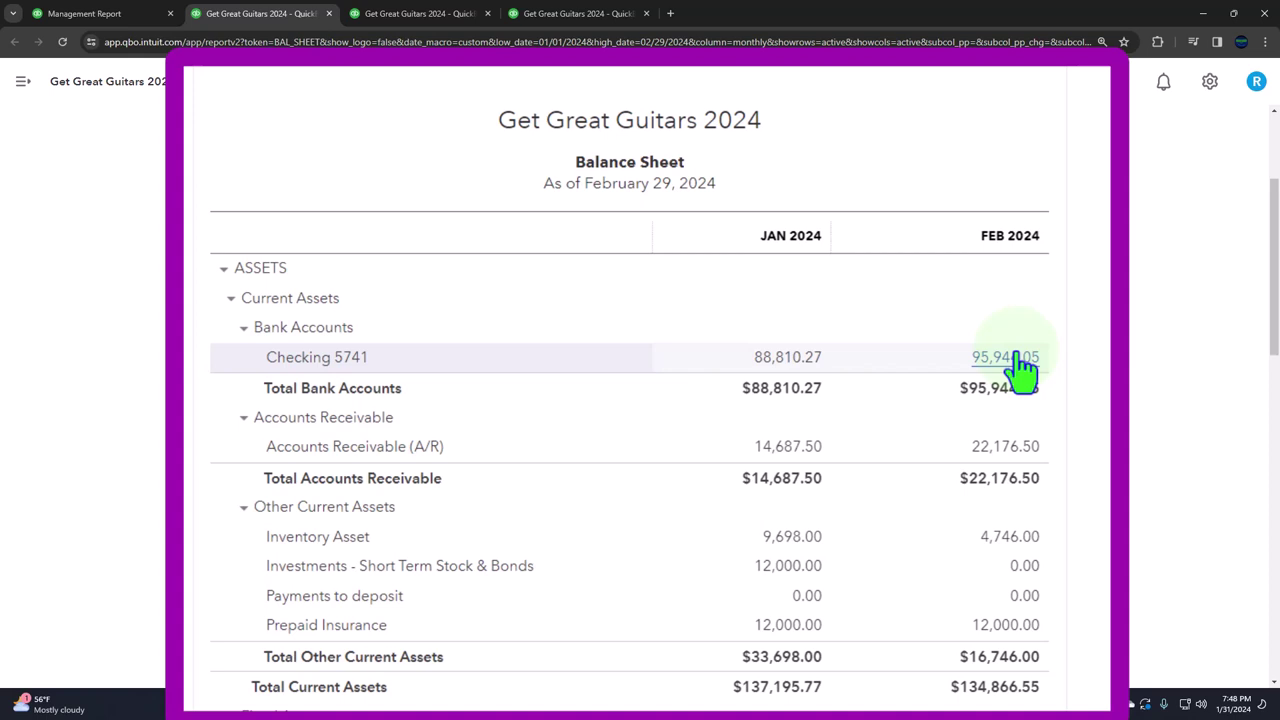
# Step: Collapse Assets and Liabilities and Equity to totals ($227,695.77 Jan, $230,366.55 Feb) and zoom in
pyautogui.scroll(-1, 1020, 370)
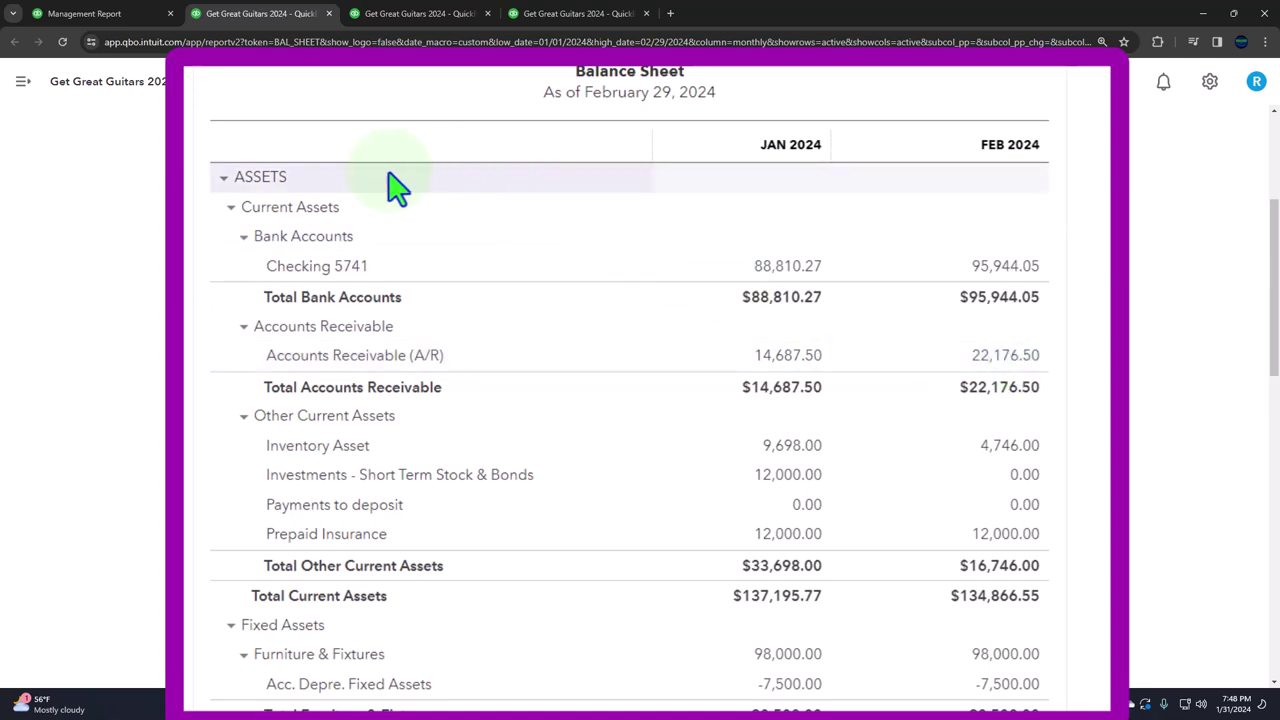
pyautogui.click(223, 178)
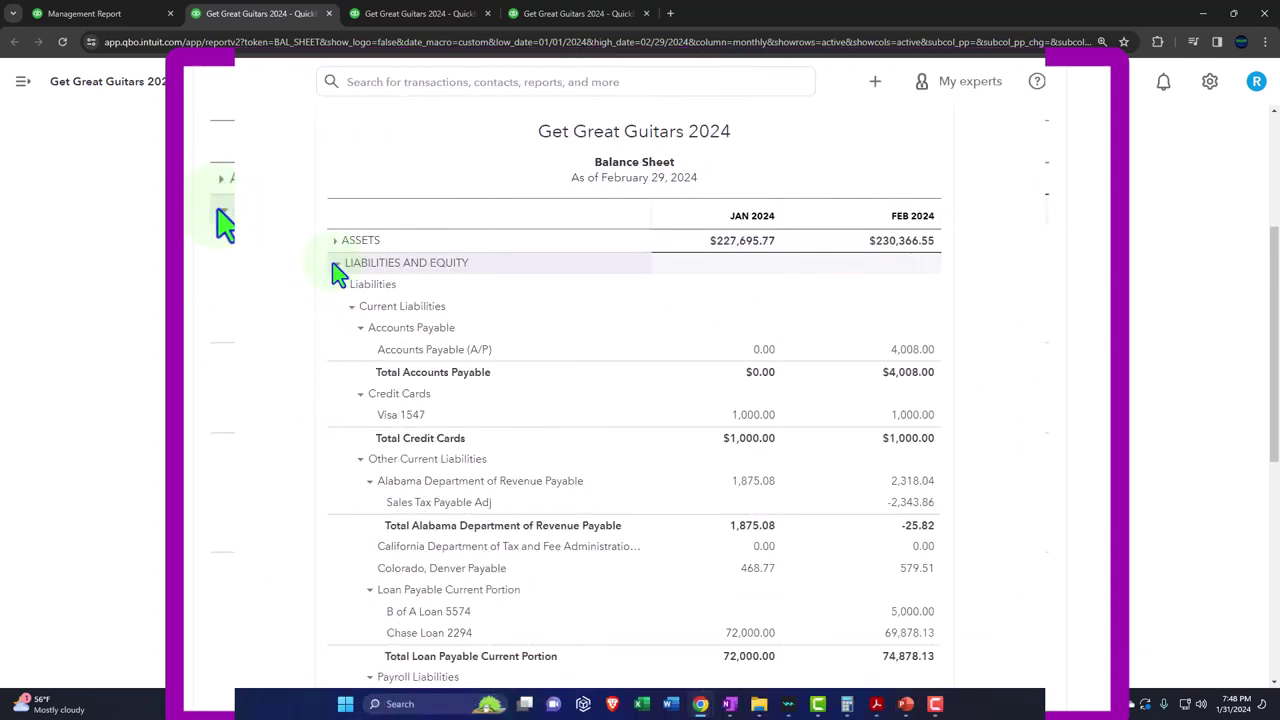
pyautogui.click(330, 264)
pyautogui.hotkey('ctrl', '+')
pyautogui.scroll(-1, 194, 366)
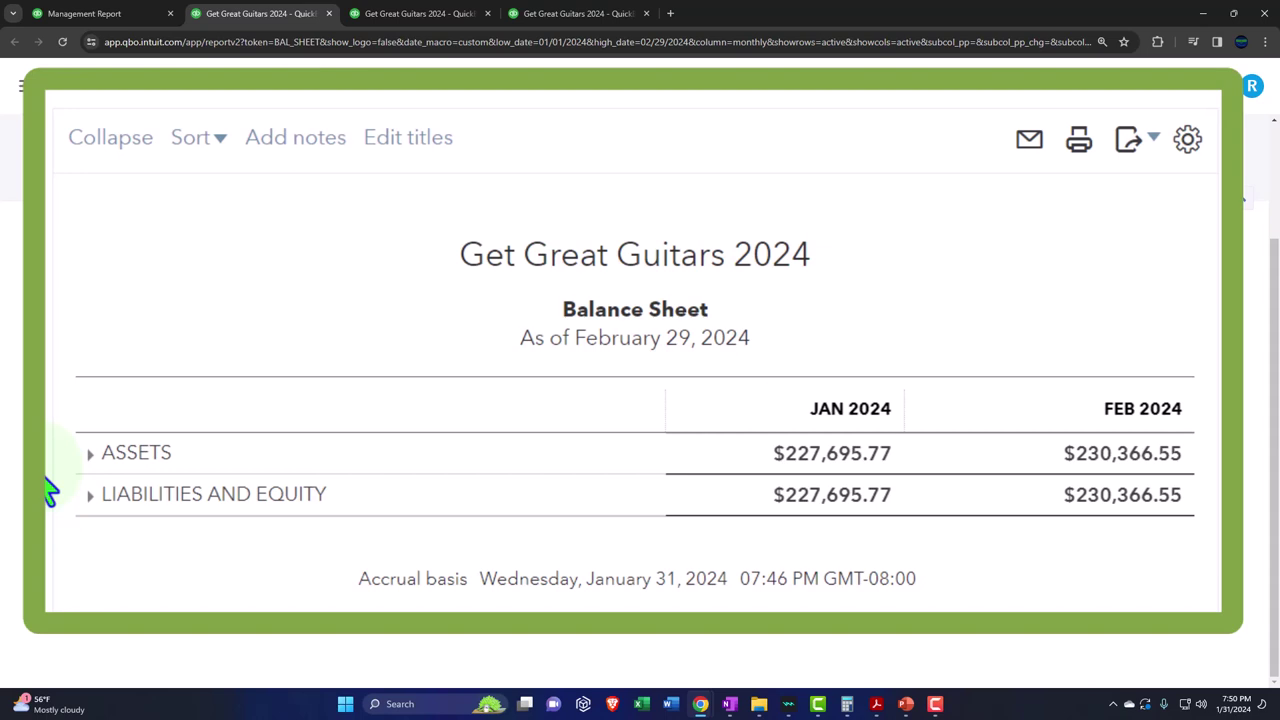
# Step: Re-expand the Assets and Liabilities and Equity sections to show every line, then scroll back up
pyautogui.click(276, 460)
pyautogui.scroll(-5, 277, 477)
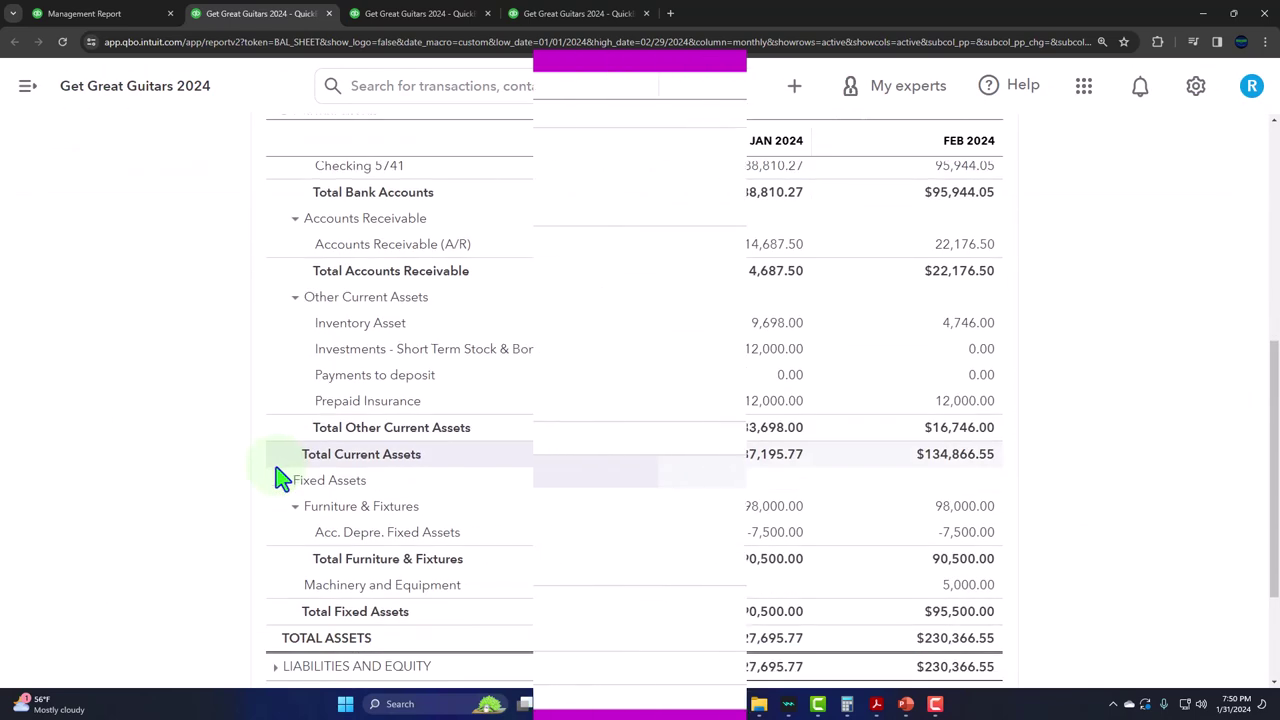
pyautogui.click(276, 485)
pyautogui.scroll(5, 190, 535)
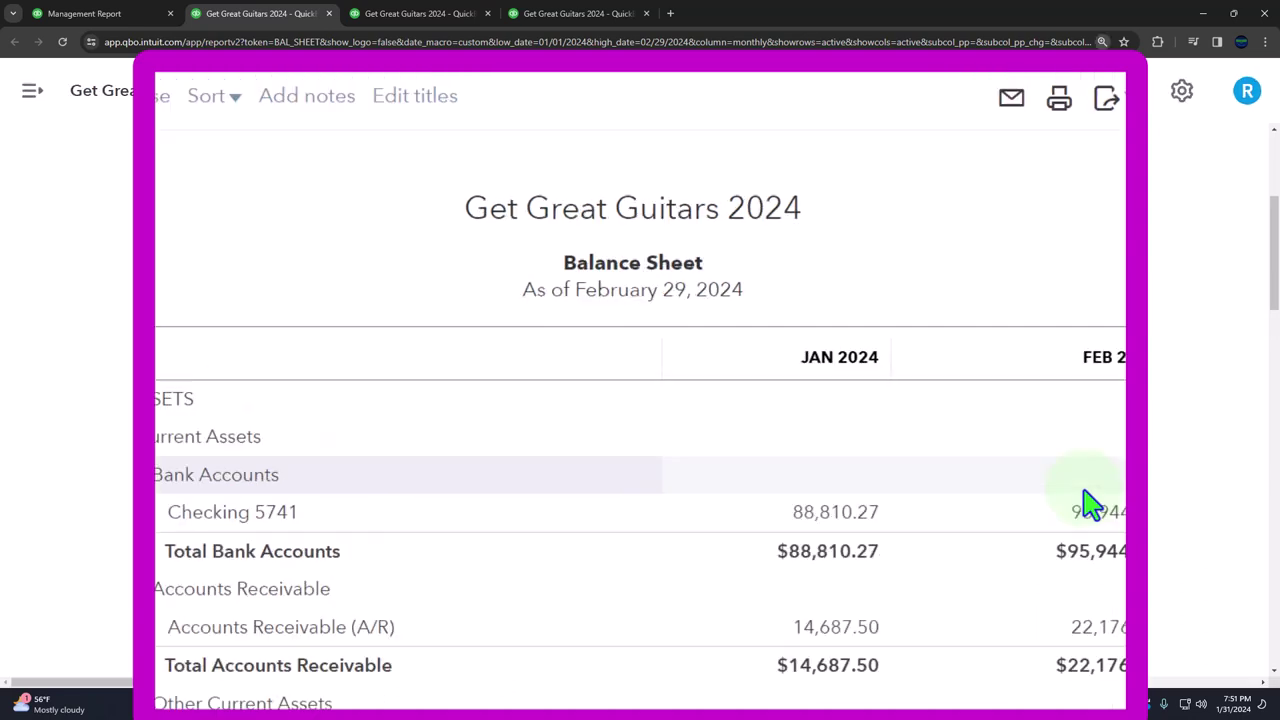
pyautogui.scroll(-1, 1090, 505)
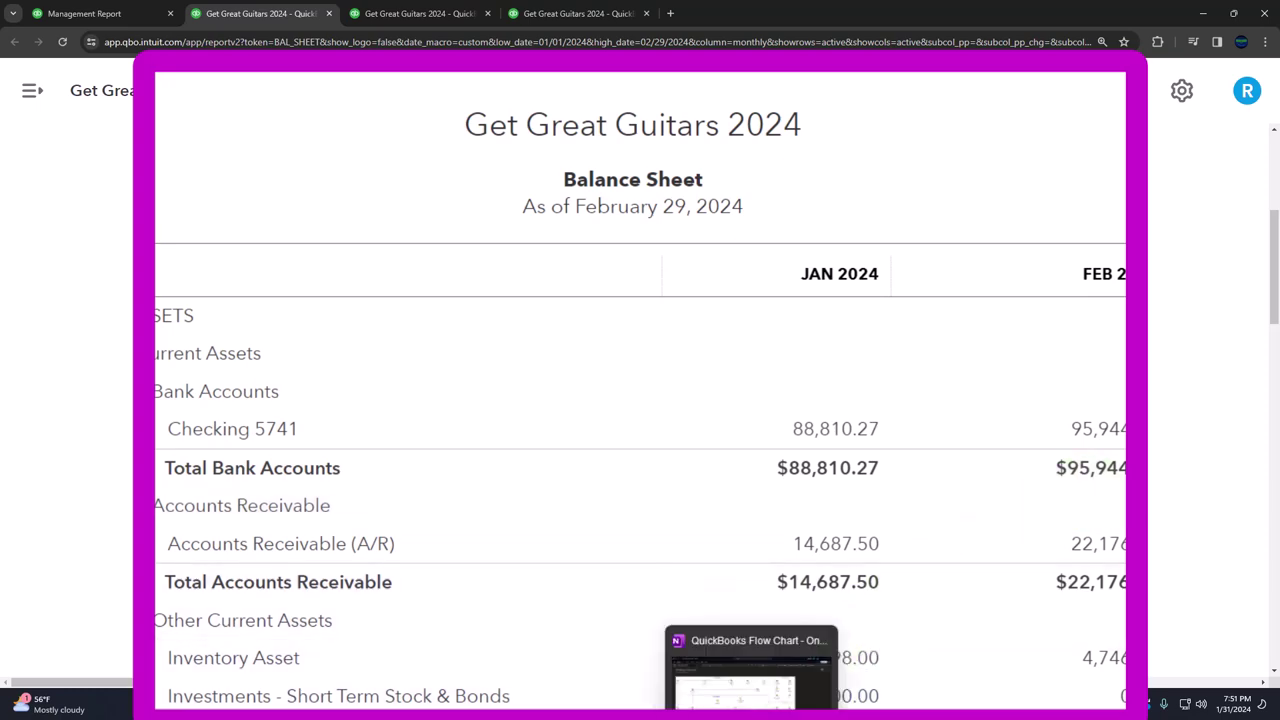
# Step: Switch to OneNote's QuickBooks Flow Chart page with the Vendors, Customers, Employees and Banking diagram
pyautogui.moveTo(937, 703)
pyautogui.click(937, 665)
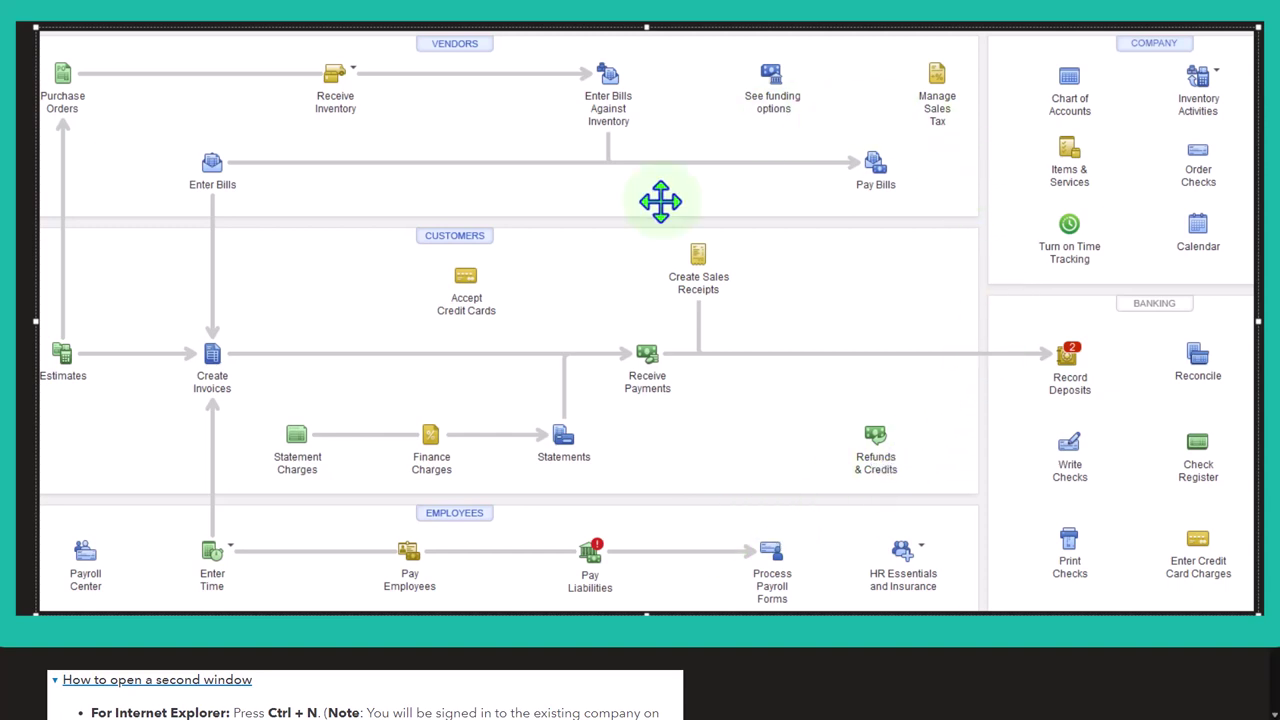
# Step: Drill into February's 95,944.05 Checking 5741 balance and zoom out on its Transaction Report
pyautogui.click(1195, 14)
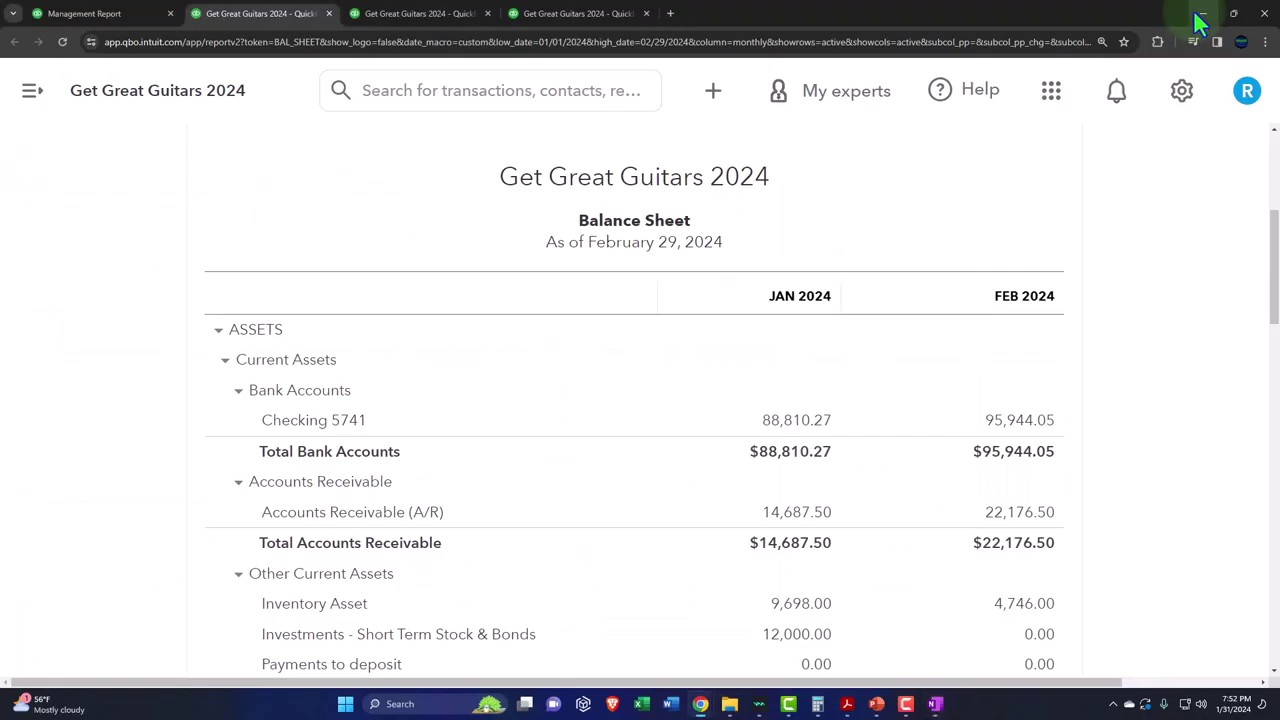
pyautogui.scroll(-1, 1118, 168)
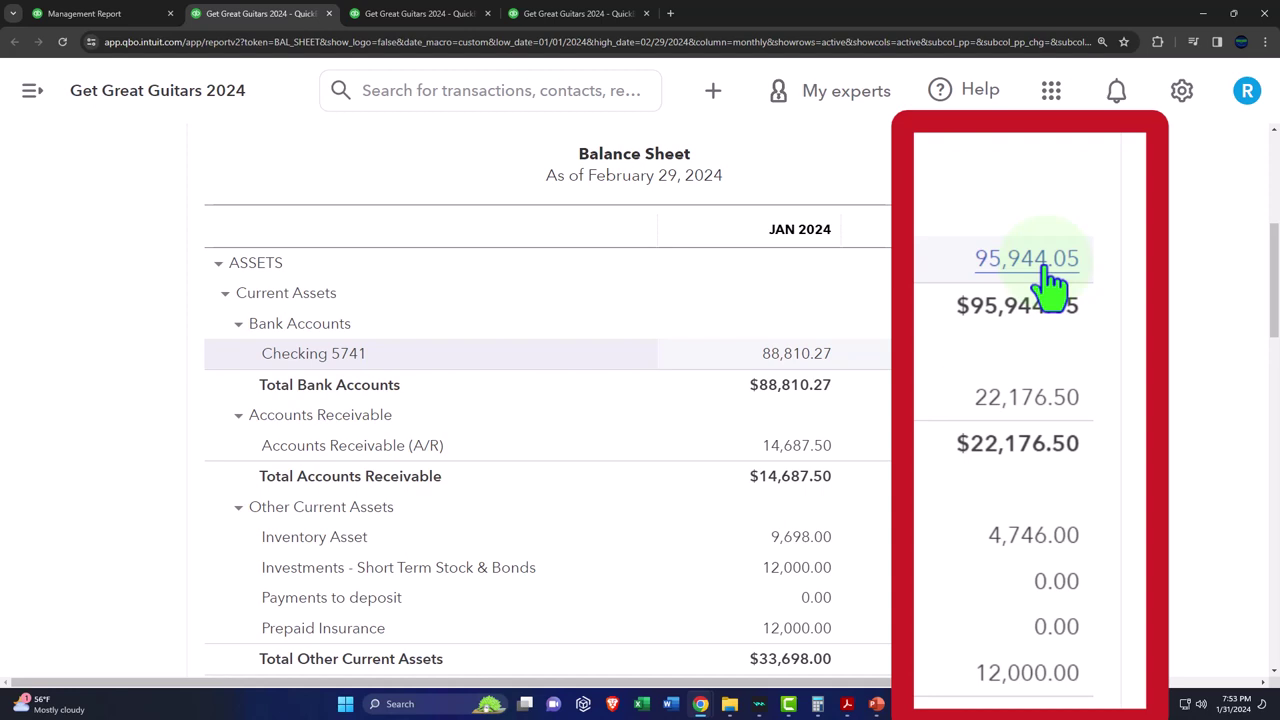
pyautogui.click(1040, 353)
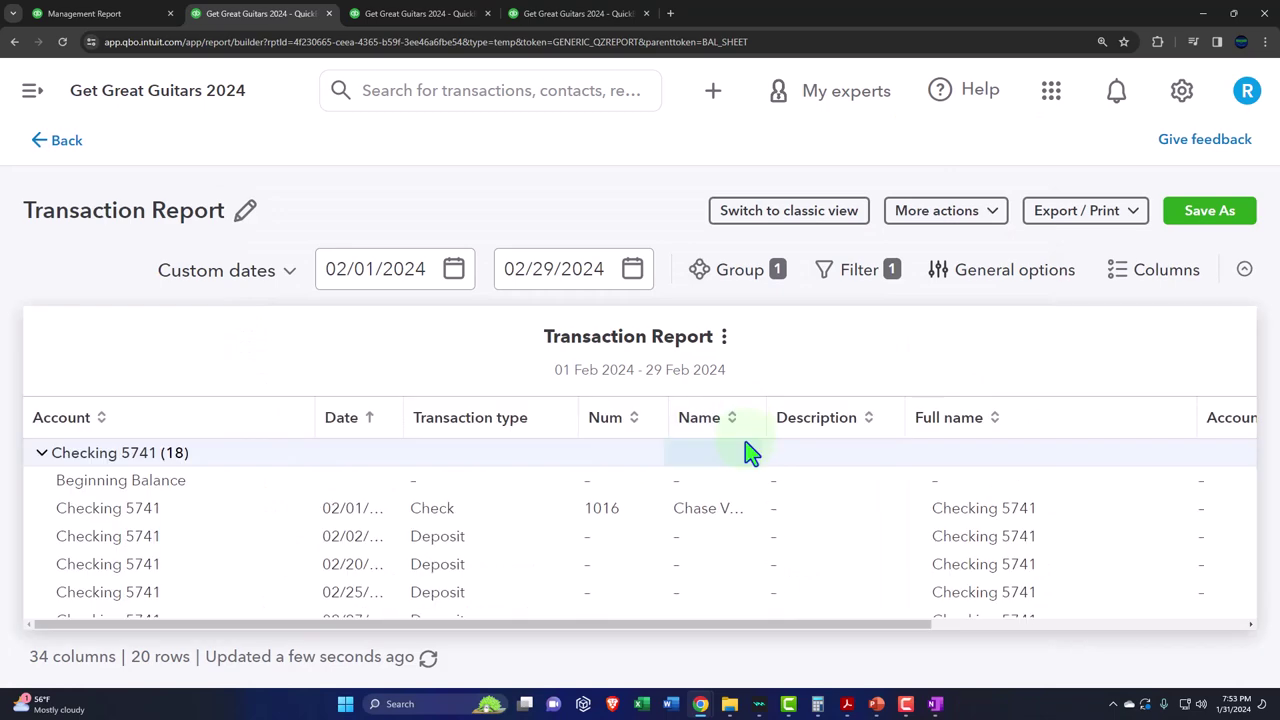
pyautogui.hotkey('ctrl', '-')
pyautogui.hotkey('ctrl', '-')
pyautogui.scroll(-1, 749, 500)
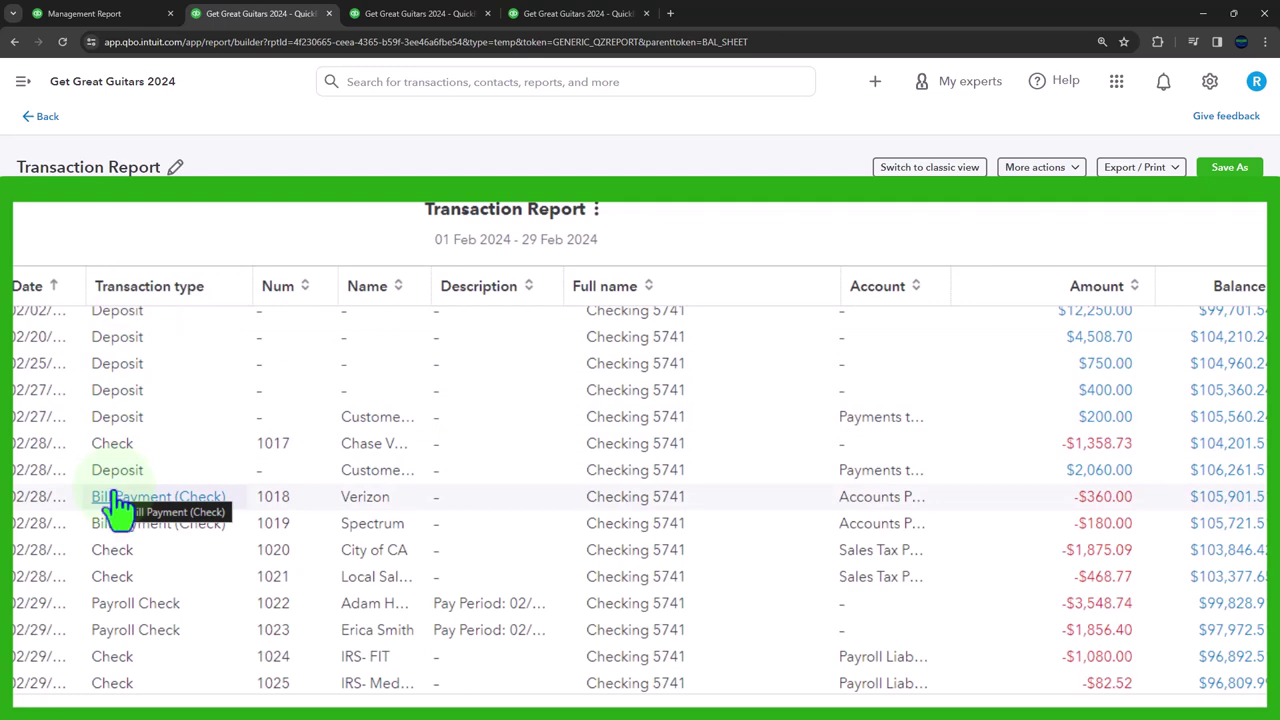
# Step: Review the transactions, glance at the Profit and Loss report, and return to the Balance Sheet
pyautogui.scroll(-2, 980, 523)
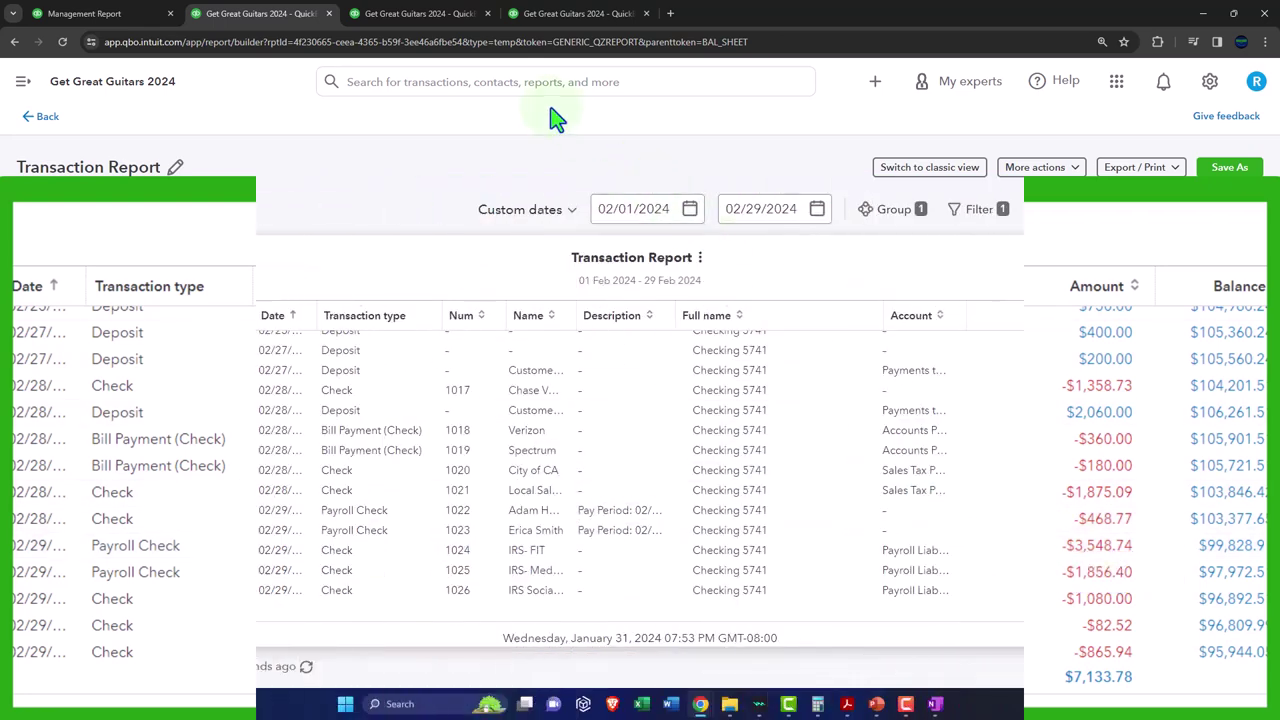
pyautogui.click(428, 12)
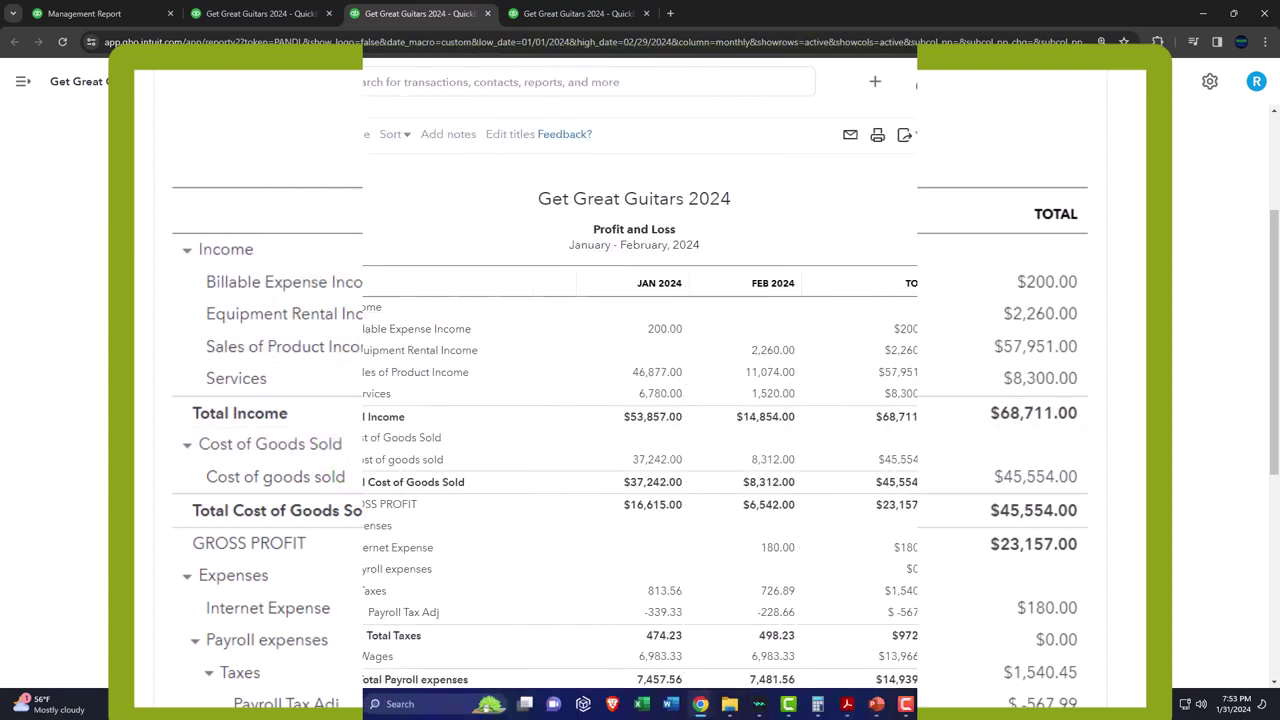
pyautogui.click(275, 17)
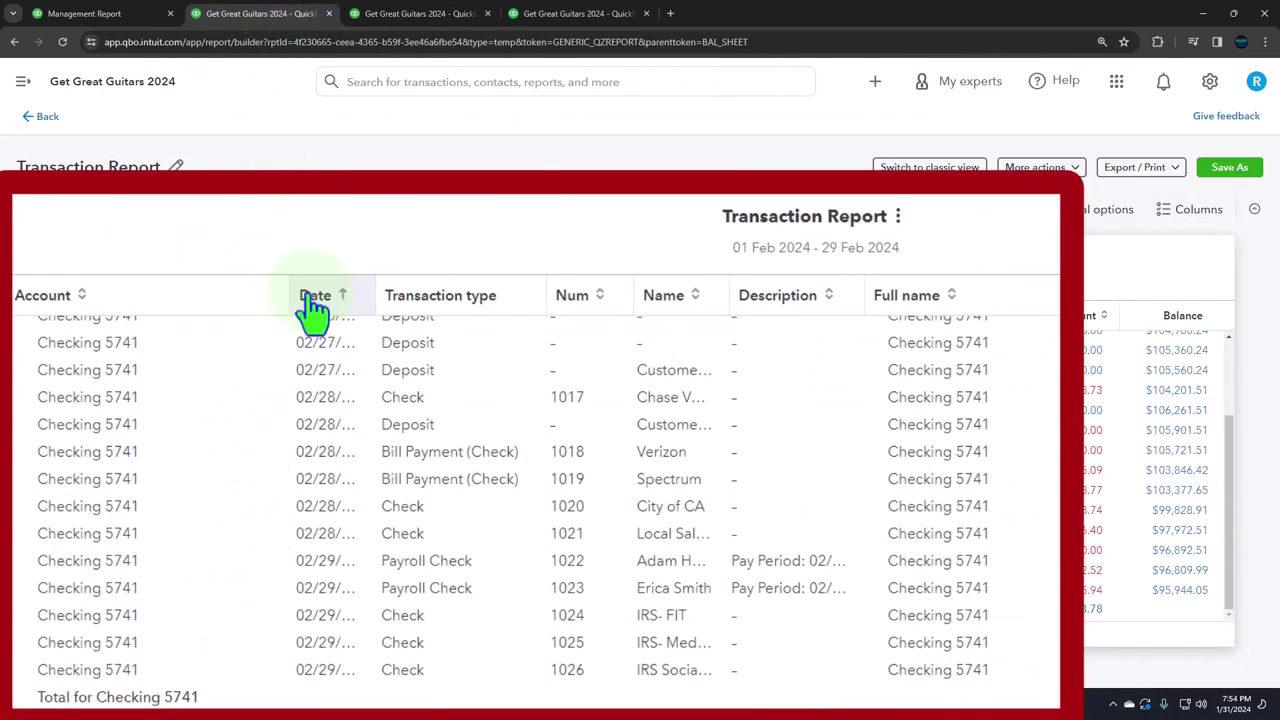
pyautogui.click(42, 117)
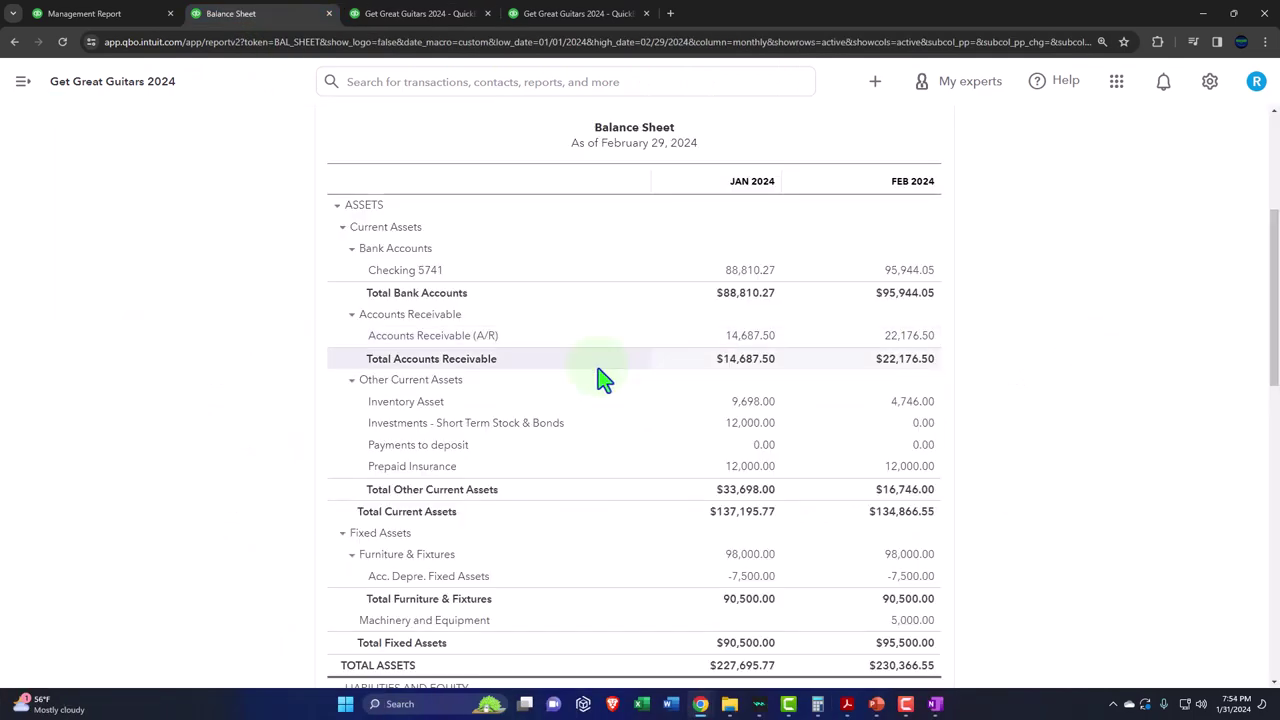
# Step: Zoom the Balance Sheet to 150% to read Checking 5741's January and February amounts
pyautogui.hotkey('ctrl', '+')
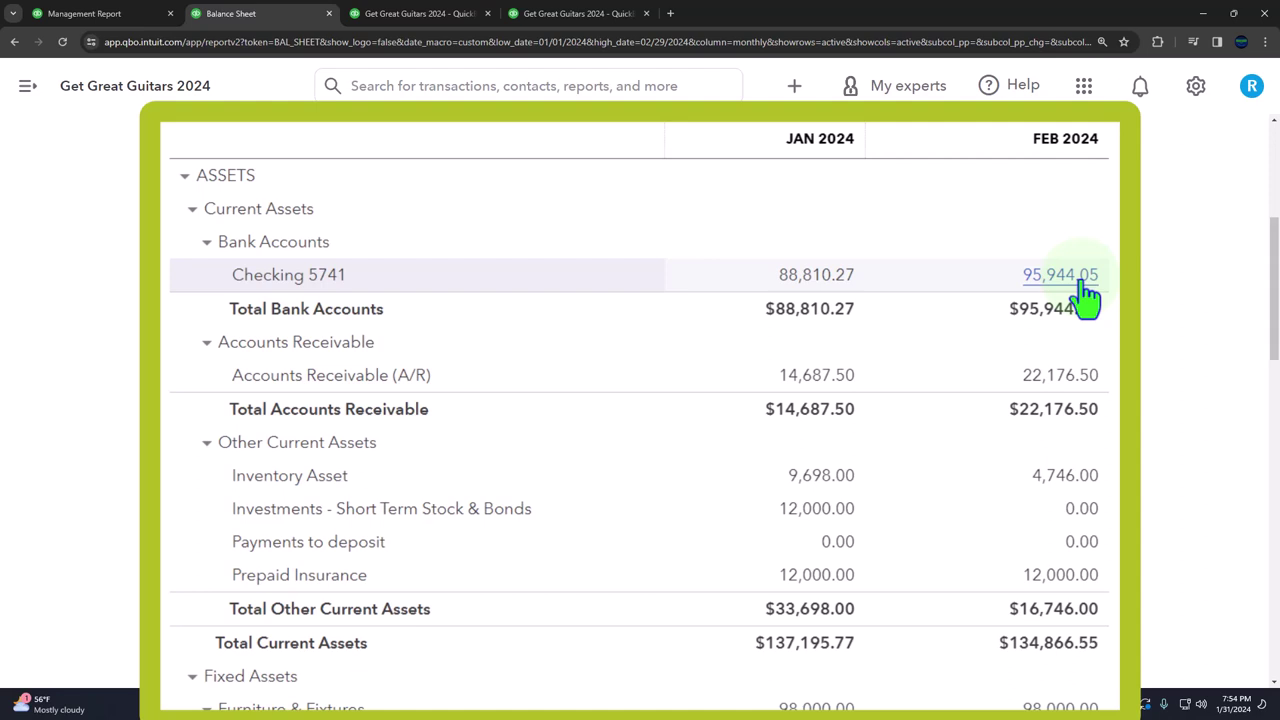
pyautogui.moveTo(848, 707)
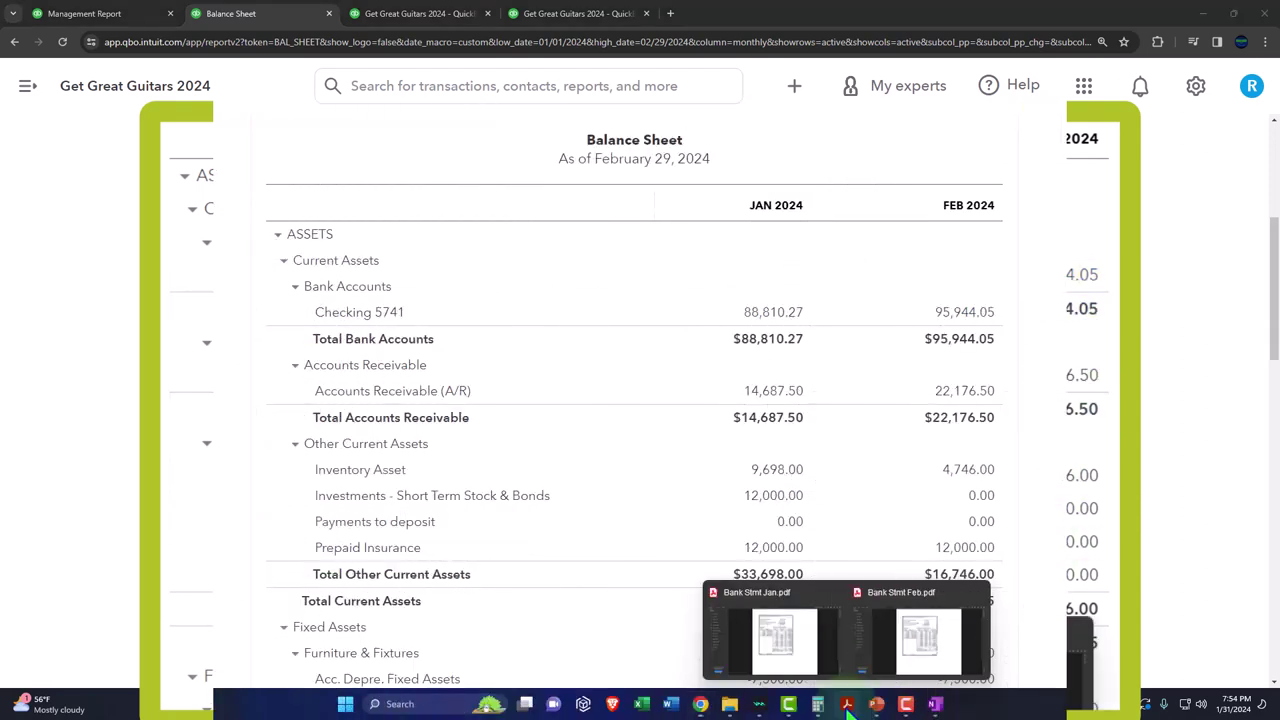
pyautogui.click(766, 625)
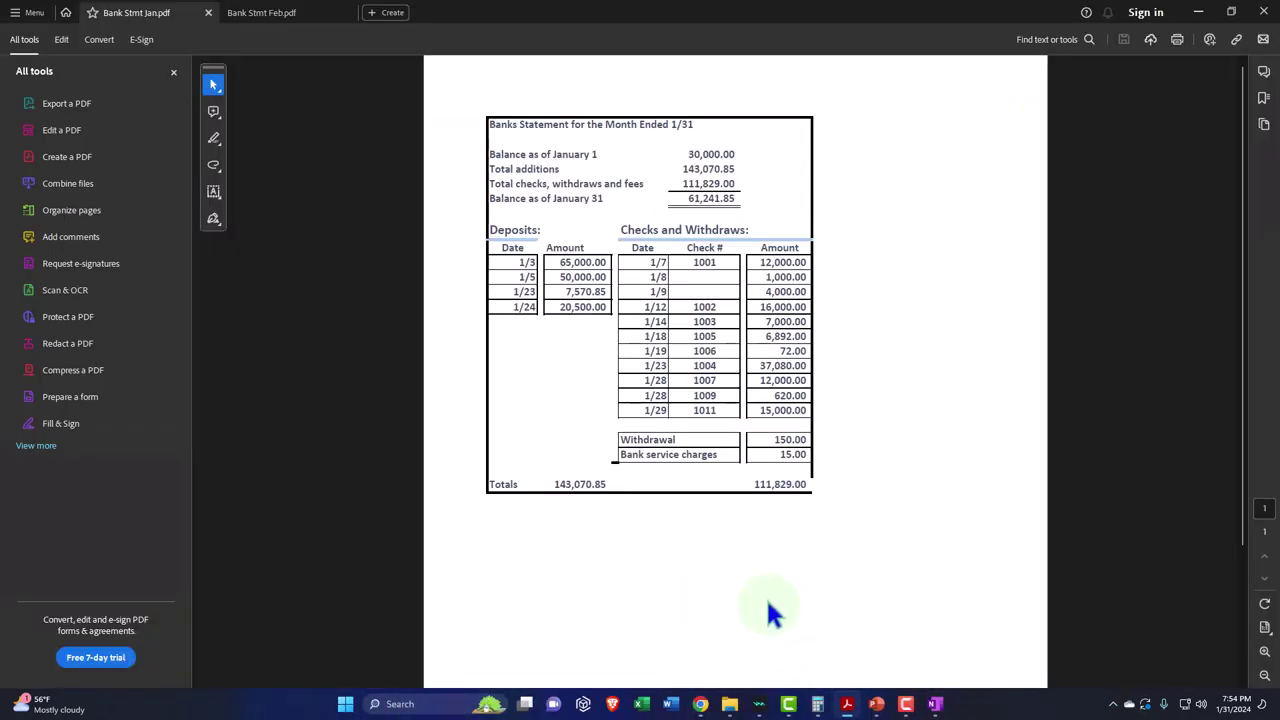
pyautogui.click(174, 73)
pyautogui.scroll(2, 323, 382)
pyautogui.scroll(1, 325, 395)
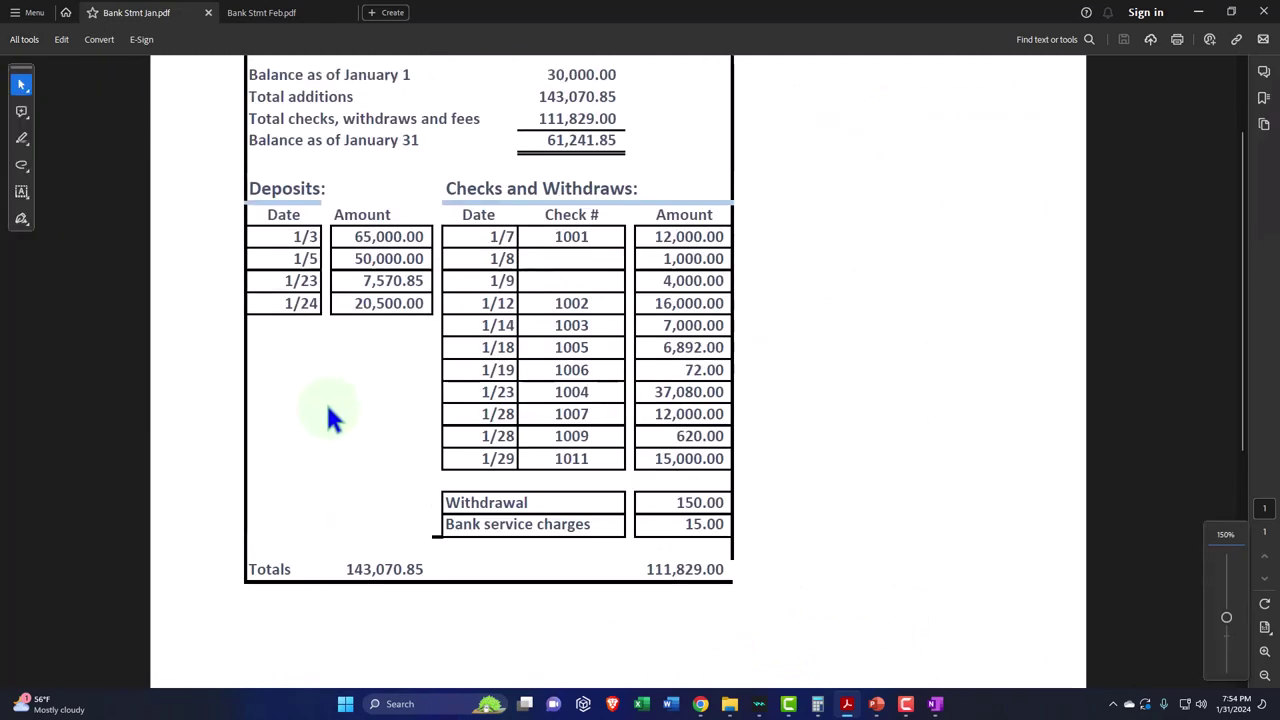
pyautogui.scroll(2, 326, 402)
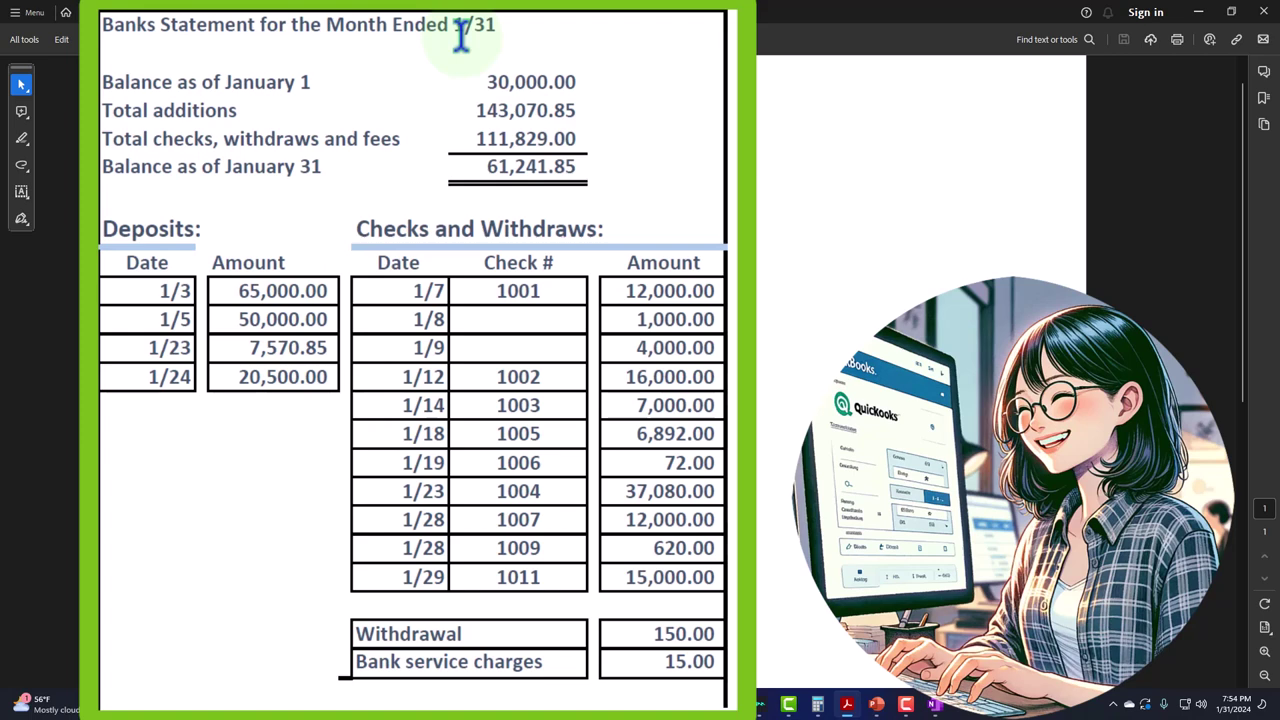
pyautogui.moveTo(482, 82); pyautogui.dragTo(578, 82)
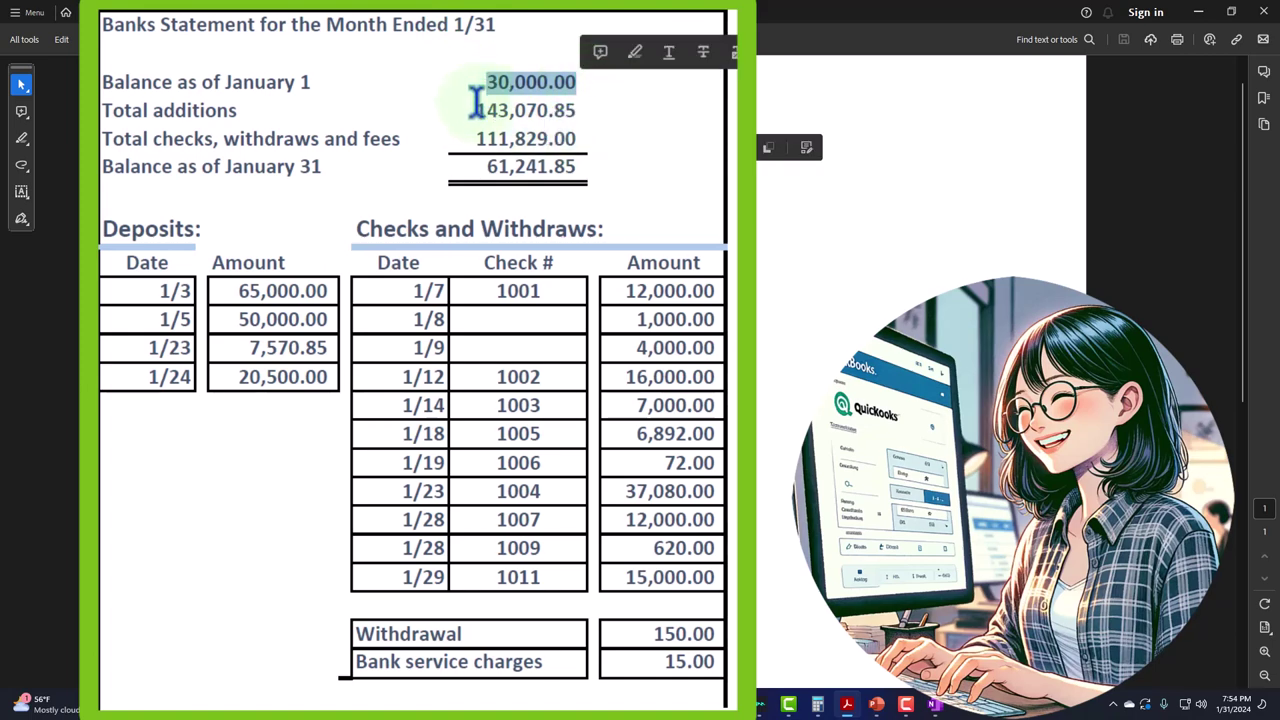
pyautogui.moveTo(474, 108)
pyautogui.mouseDown()
pyautogui.moveTo(611, 114)
pyautogui.moveTo(599, 111)
pyautogui.mouseUp()
pyautogui.moveTo(486, 139); pyautogui.dragTo(565, 139)
pyautogui.moveTo(489, 166); pyautogui.dragTo(594, 166)
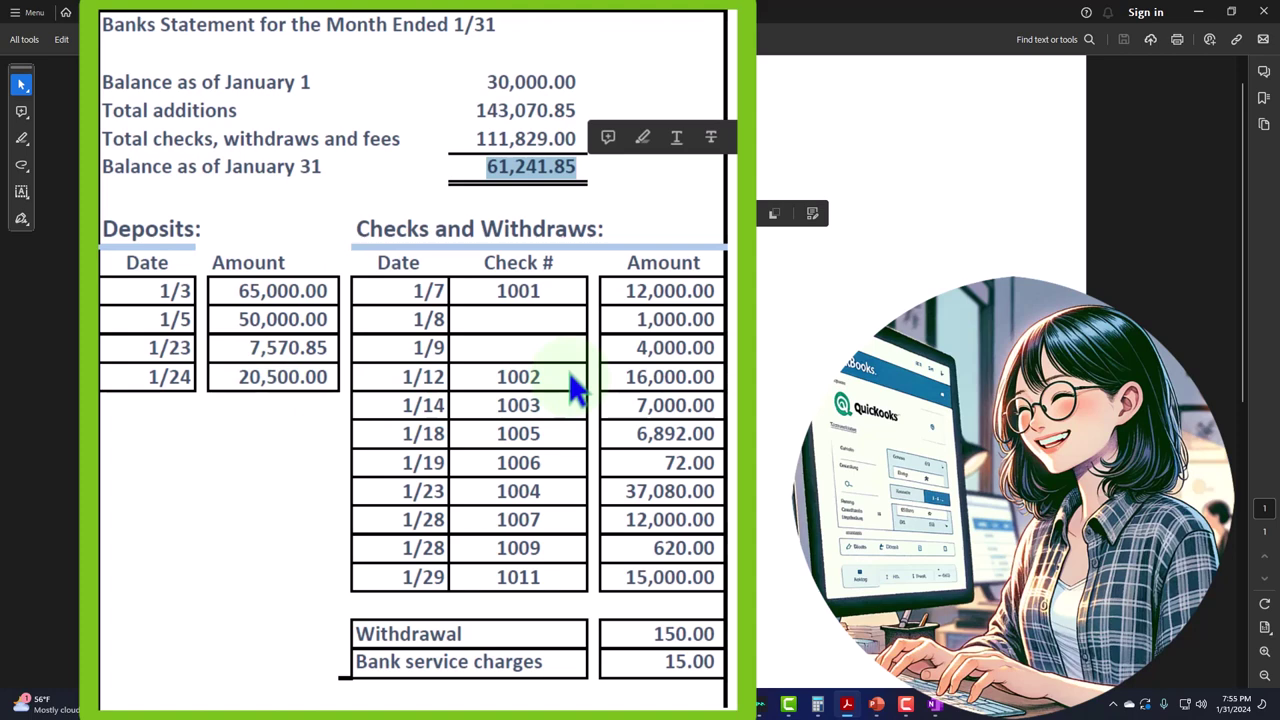
pyautogui.click(522, 166)
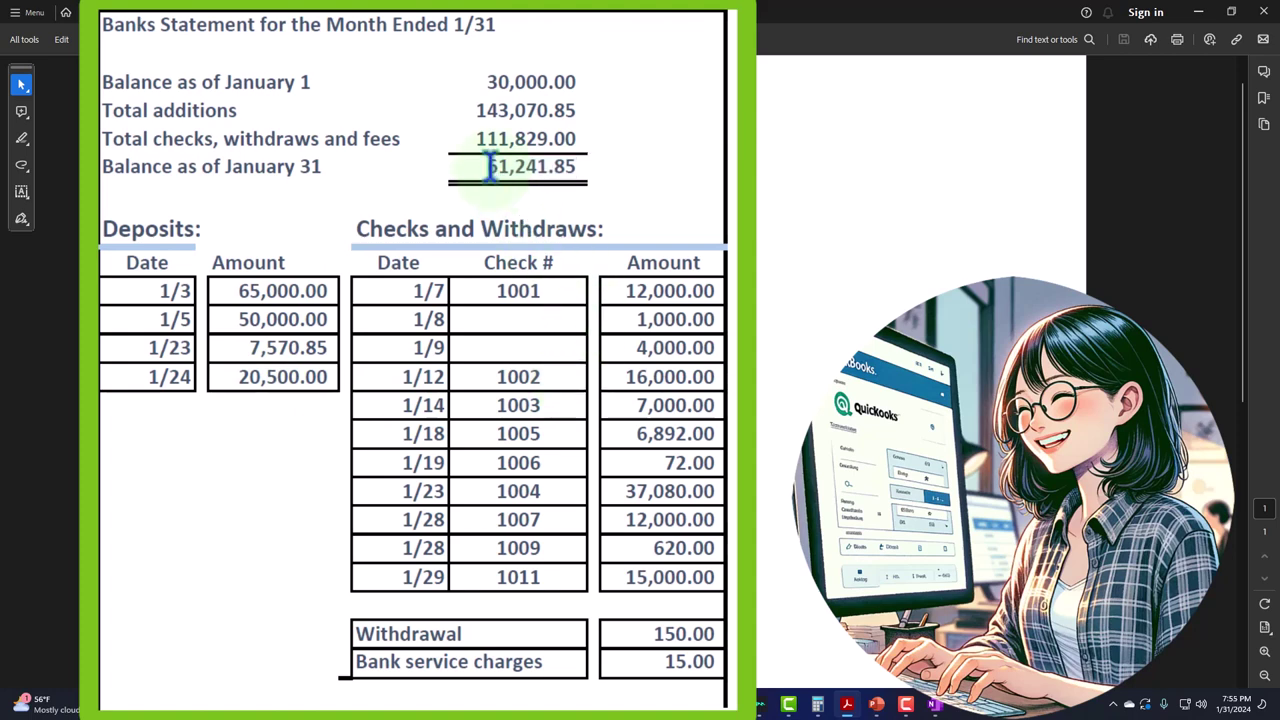
pyautogui.moveTo(522, 166); pyautogui.dragTo(620, 177)
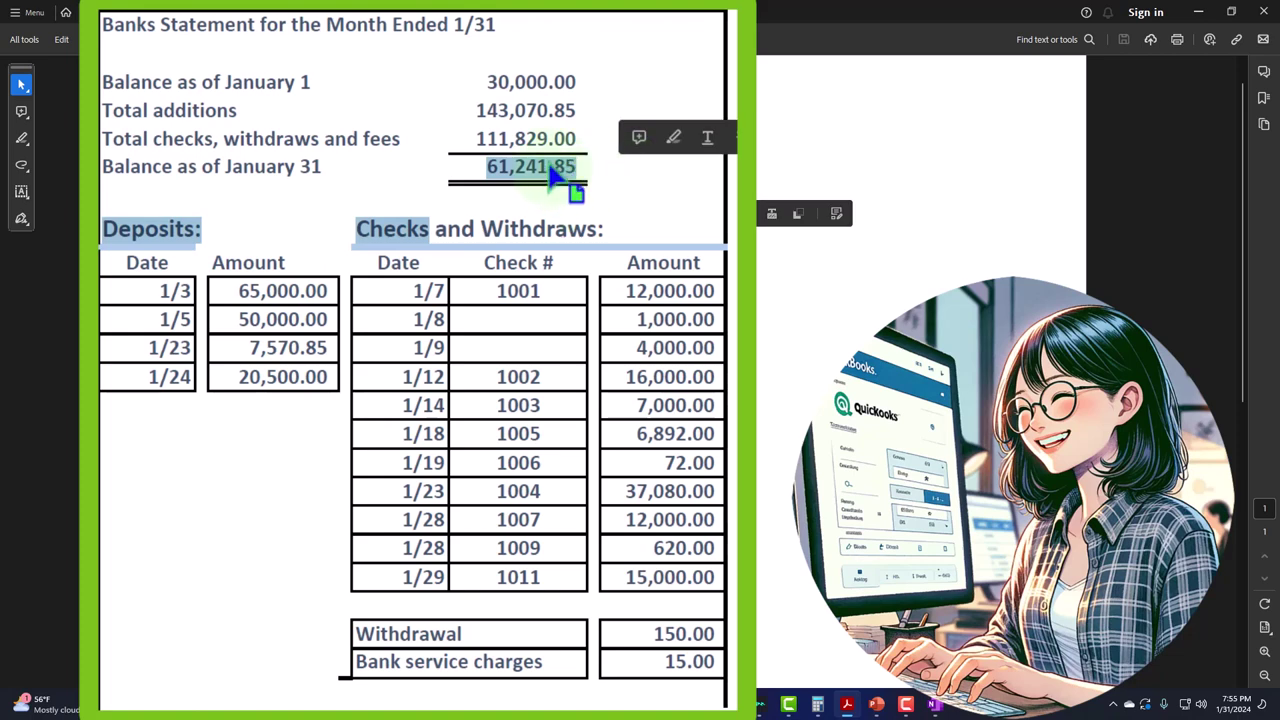
pyautogui.moveTo(571, 180); pyautogui.dragTo(553, 172)
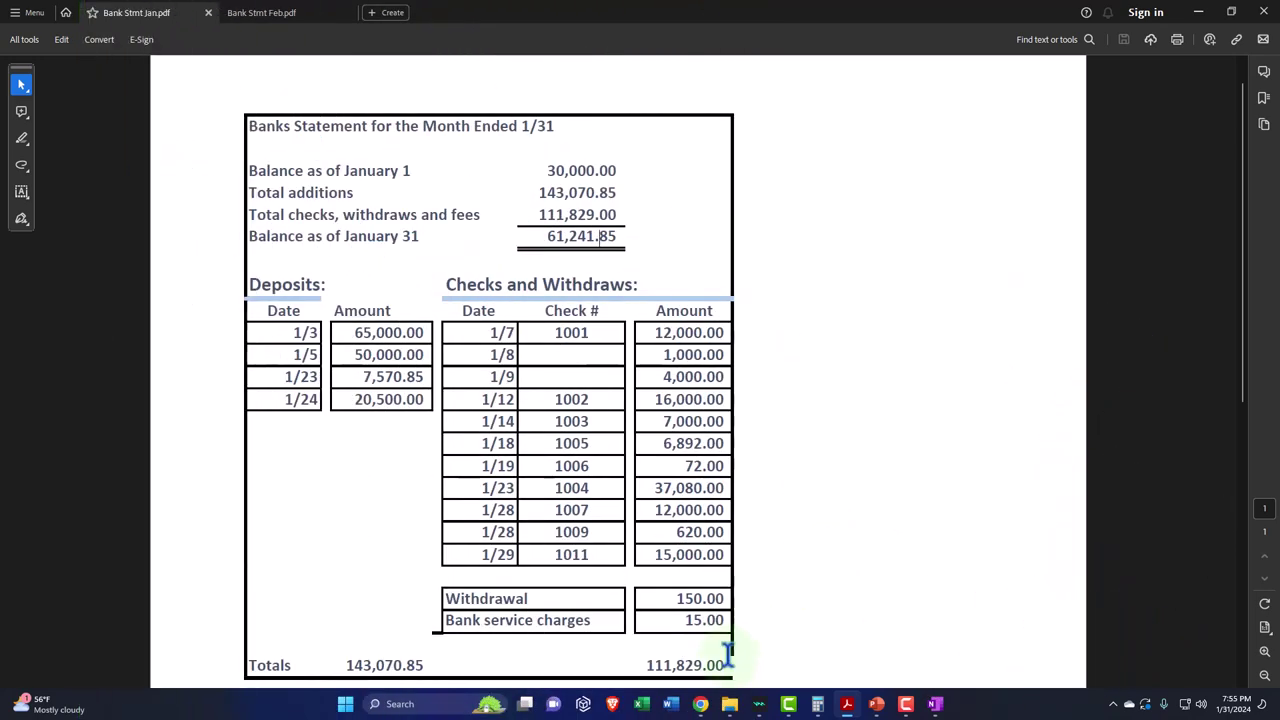
# Step: Bring the Balance Sheet window forward and scroll to Checking 5741's January 88,810.27 balance
pyautogui.moveTo(700, 704)
pyautogui.click(709, 650)
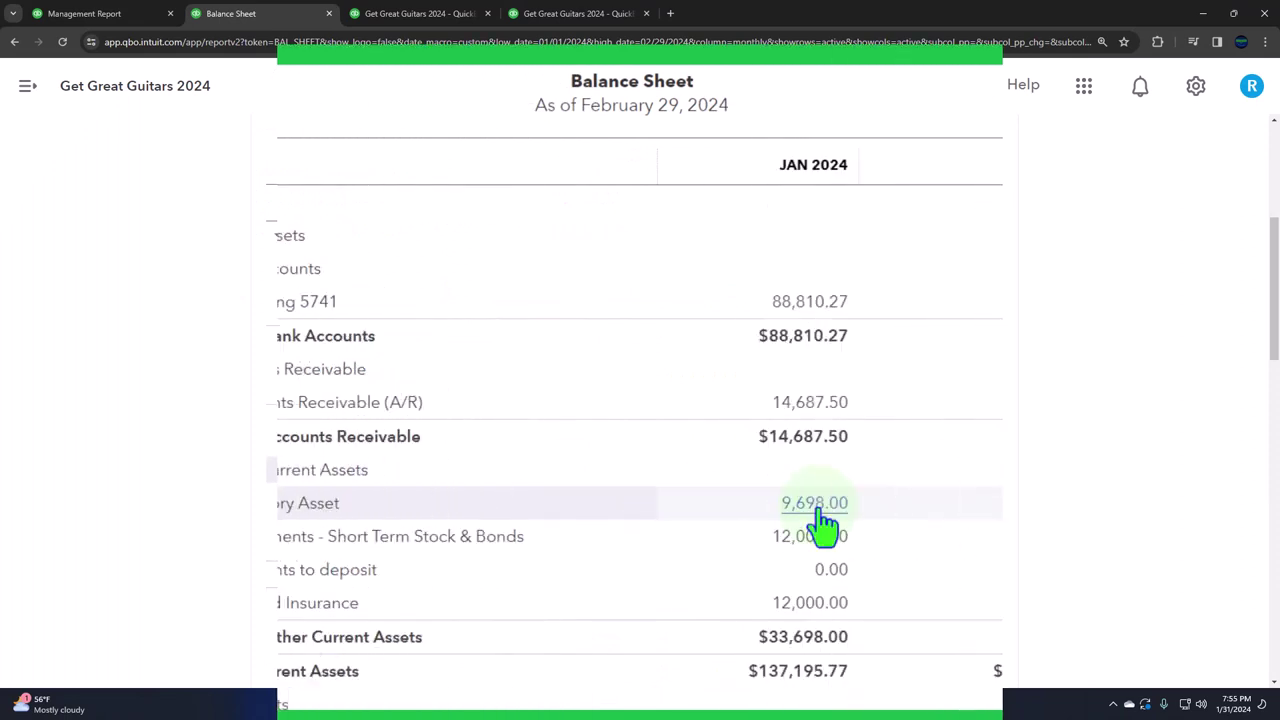
pyautogui.scroll(2, 805, 470)
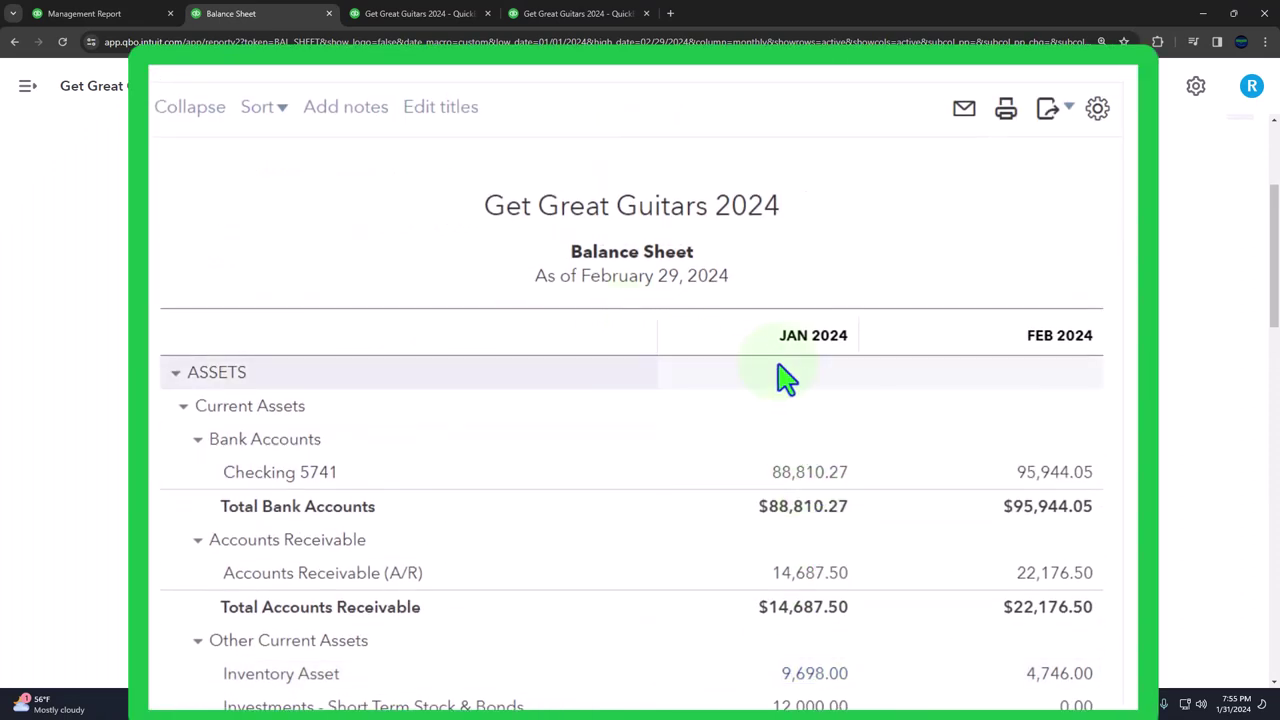
pyautogui.scroll(-1, 794, 372)
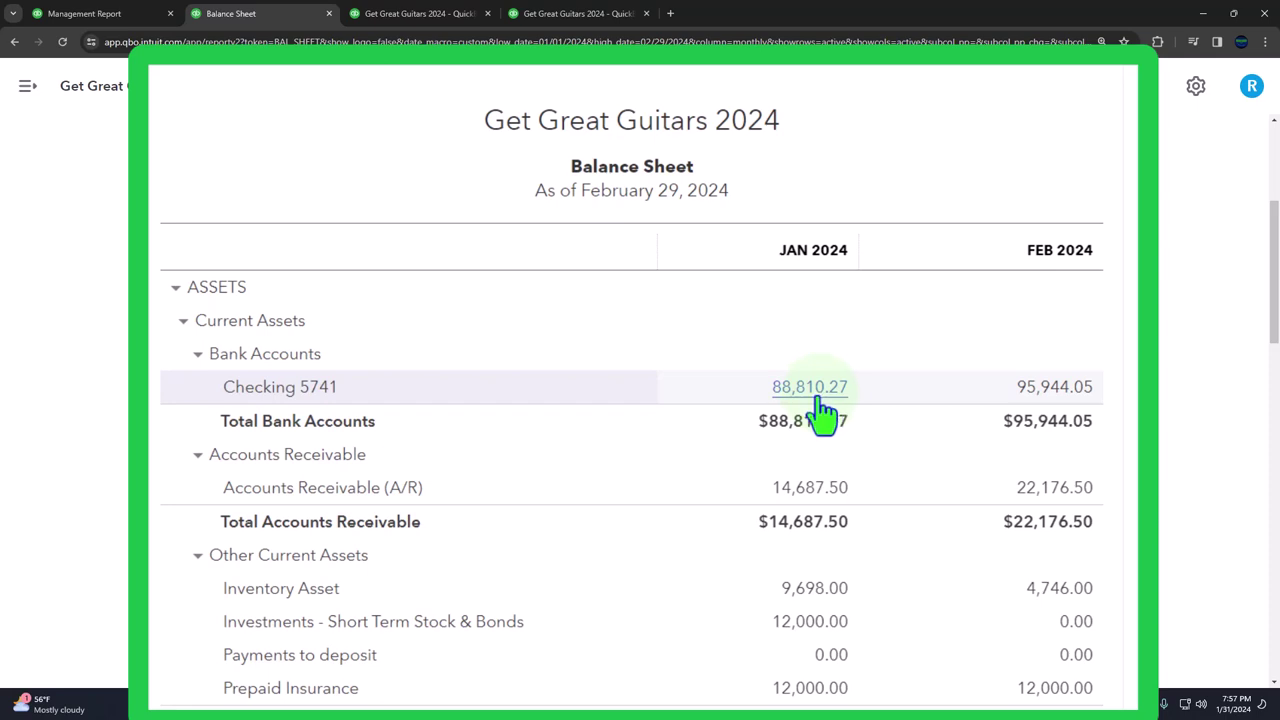
# Step: Drill into January's 88,810.27 Checking 5741 balance and zoom out to see Amount and Balance
pyautogui.click(815, 392)
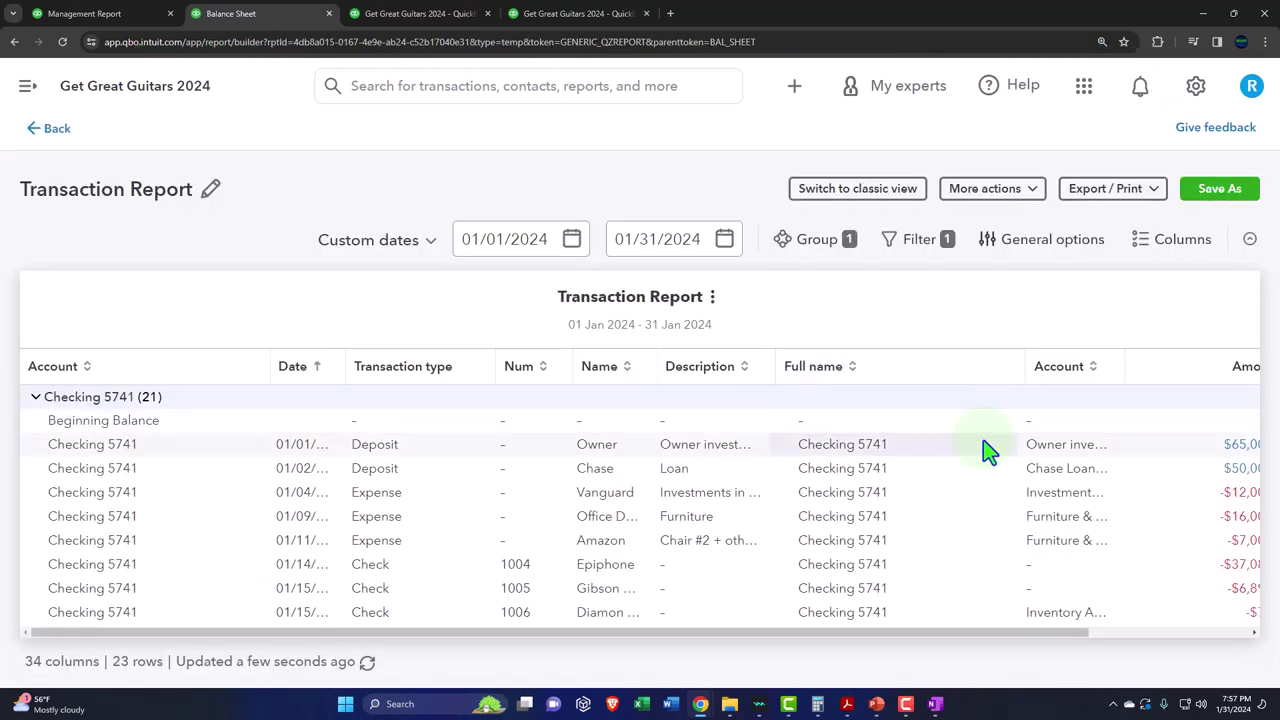
pyautogui.scroll(-3, 985, 452)
pyautogui.hotkey('ctrl', '-')
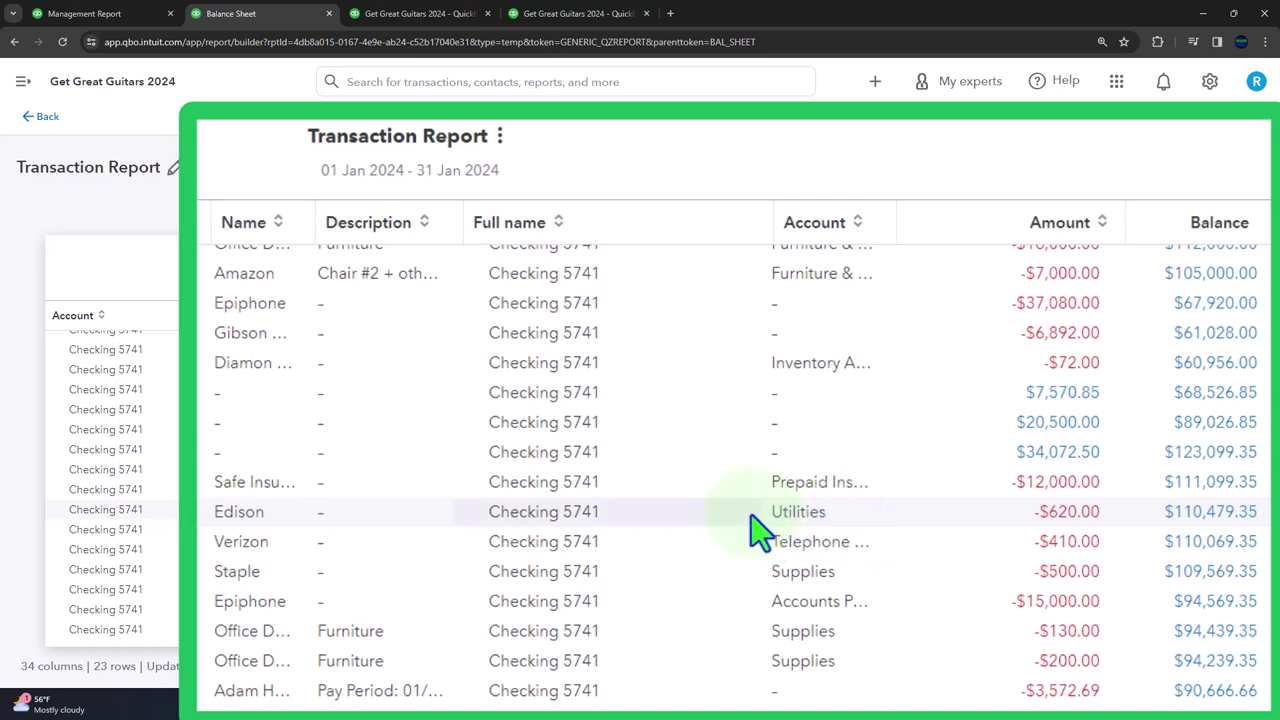
# Step: Return from the Checking 5741 transaction report to the Balance Sheet
pyautogui.click(47, 118)
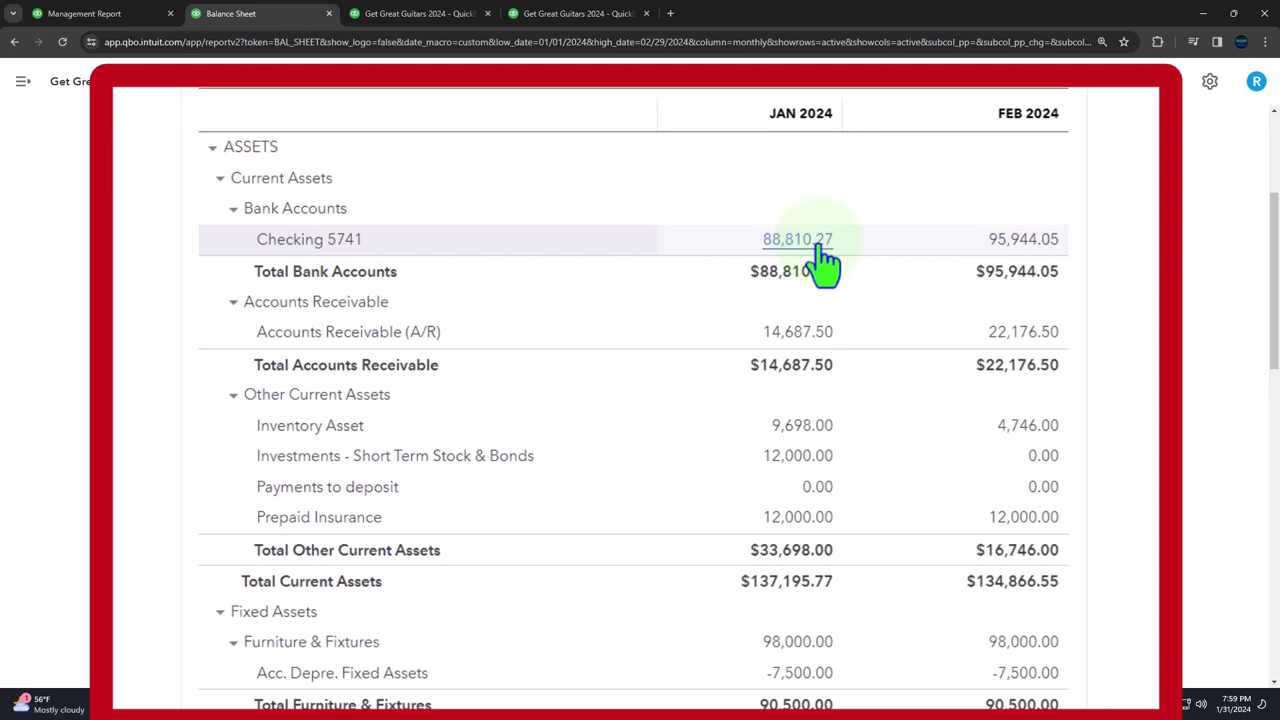
pyautogui.click(104, 13)
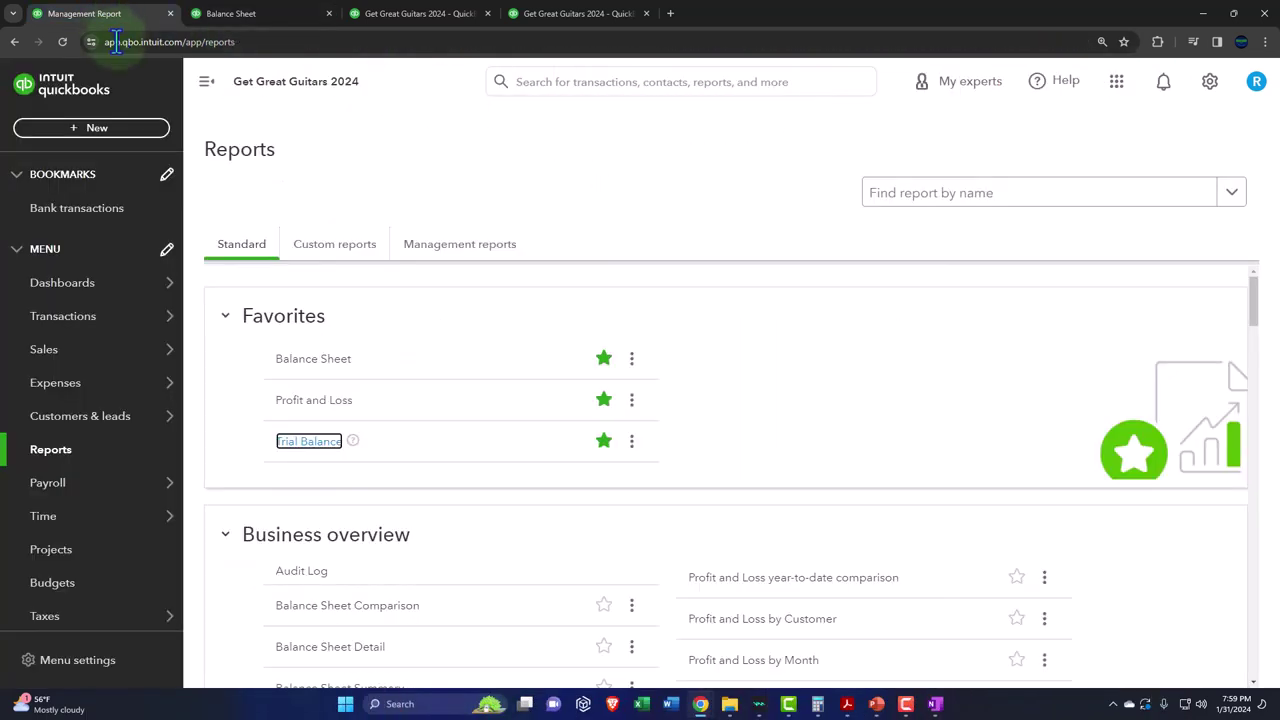
pyautogui.click(88, 325)
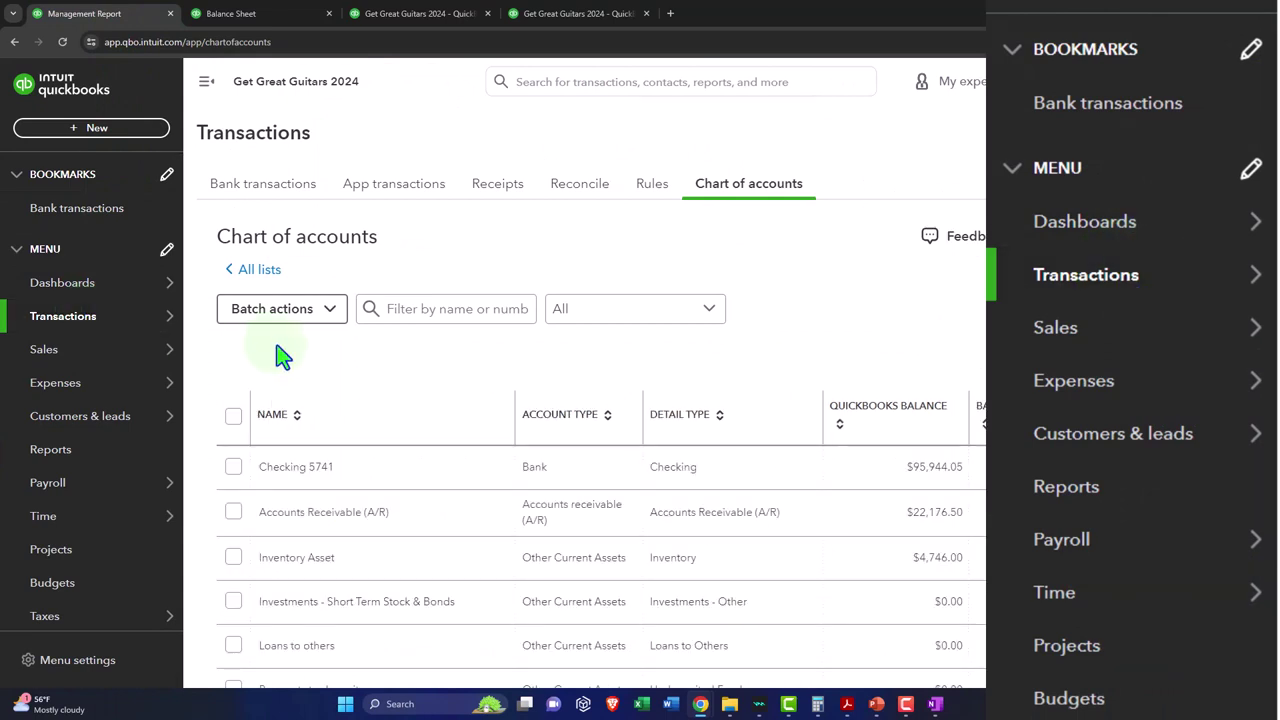
pyautogui.click(285, 195)
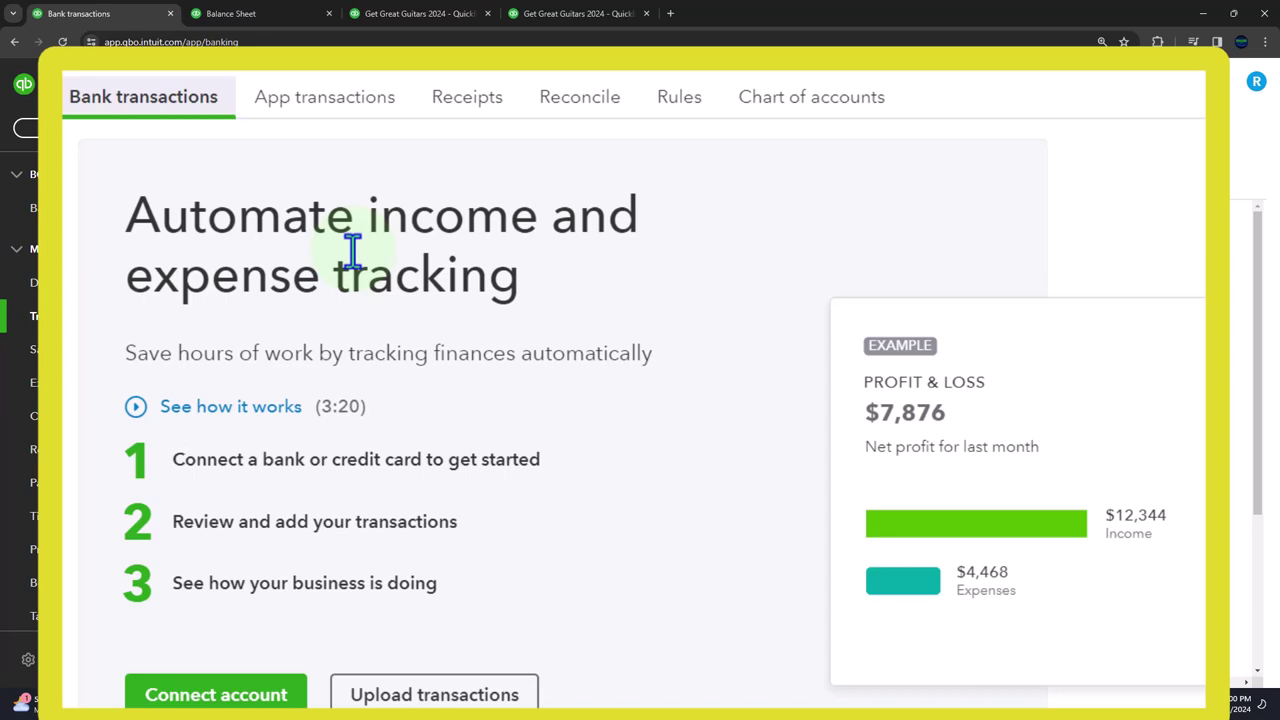
pyautogui.click(252, 14)
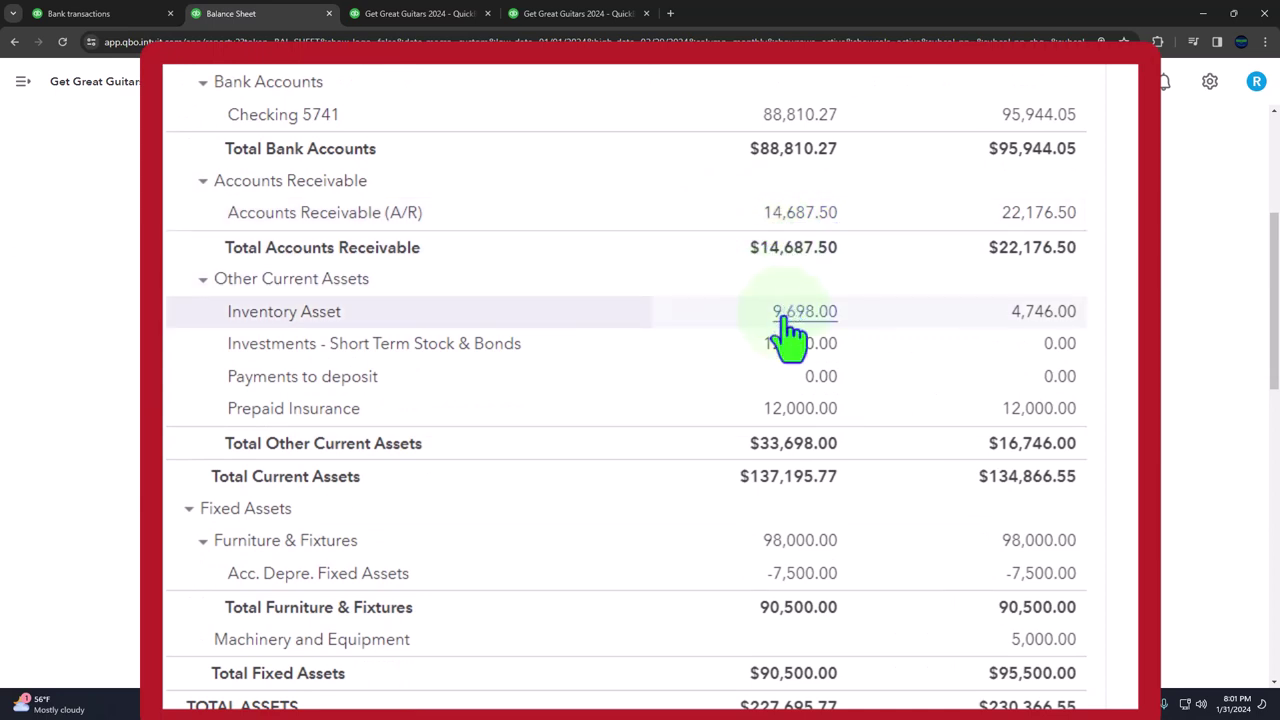
pyautogui.scroll(-3, 790, 335)
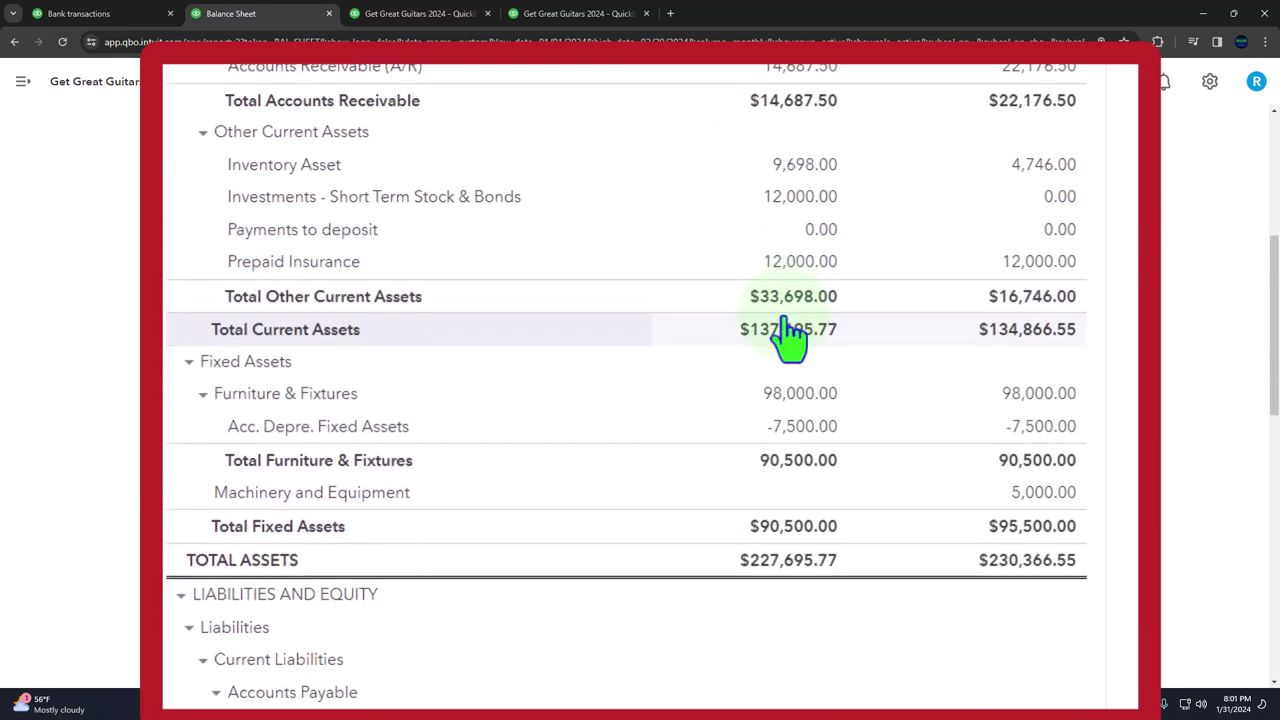
pyautogui.scroll(-2, 790, 335)
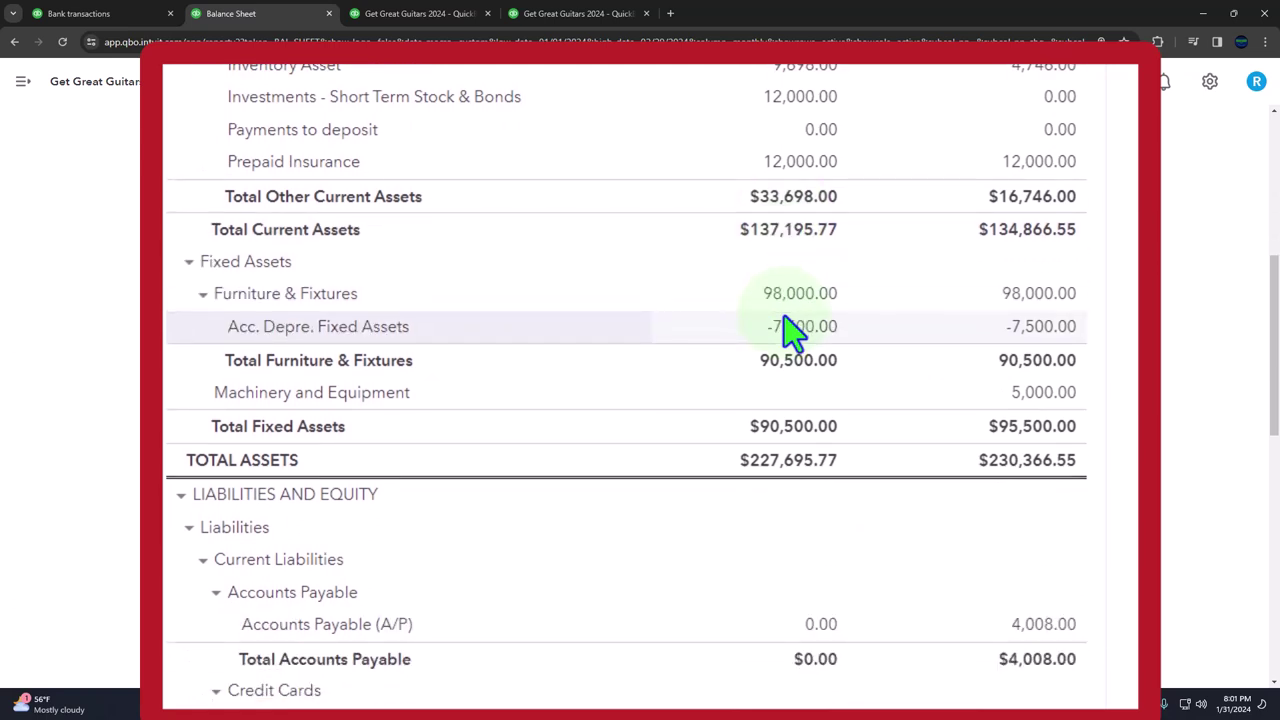
pyautogui.scroll(-6, 790, 335)
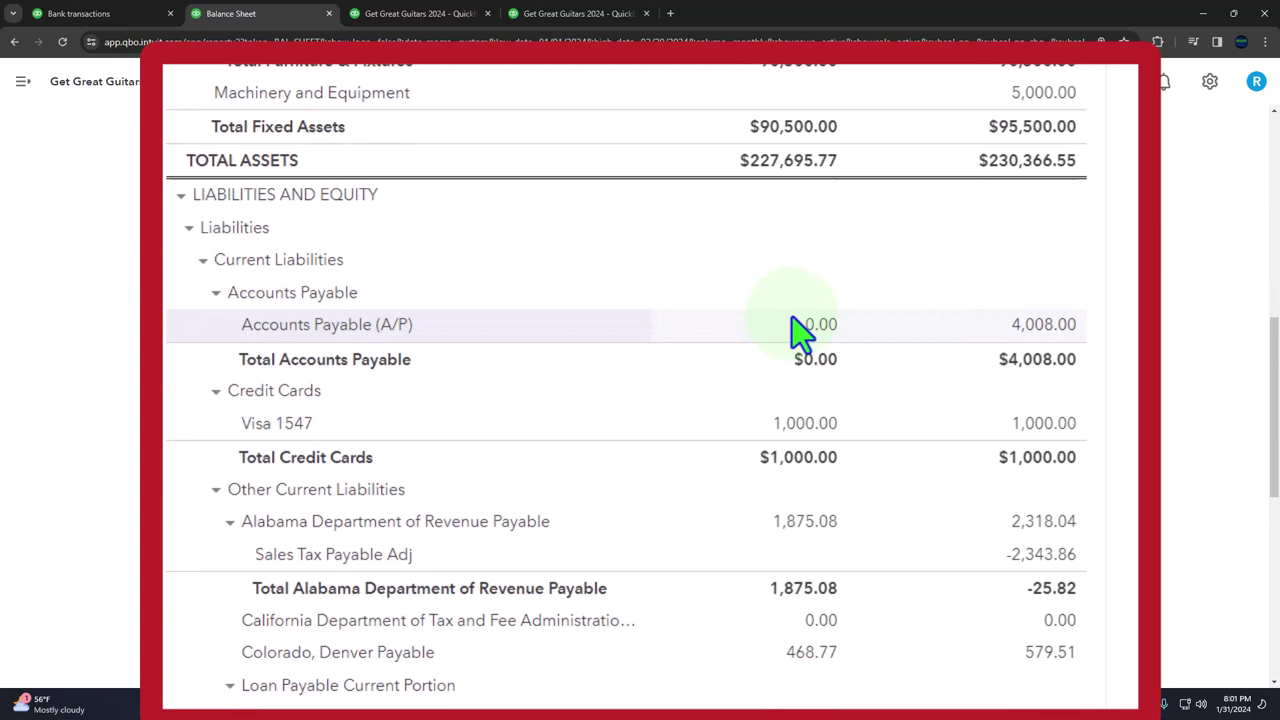
pyautogui.scroll(-2, 800, 335)
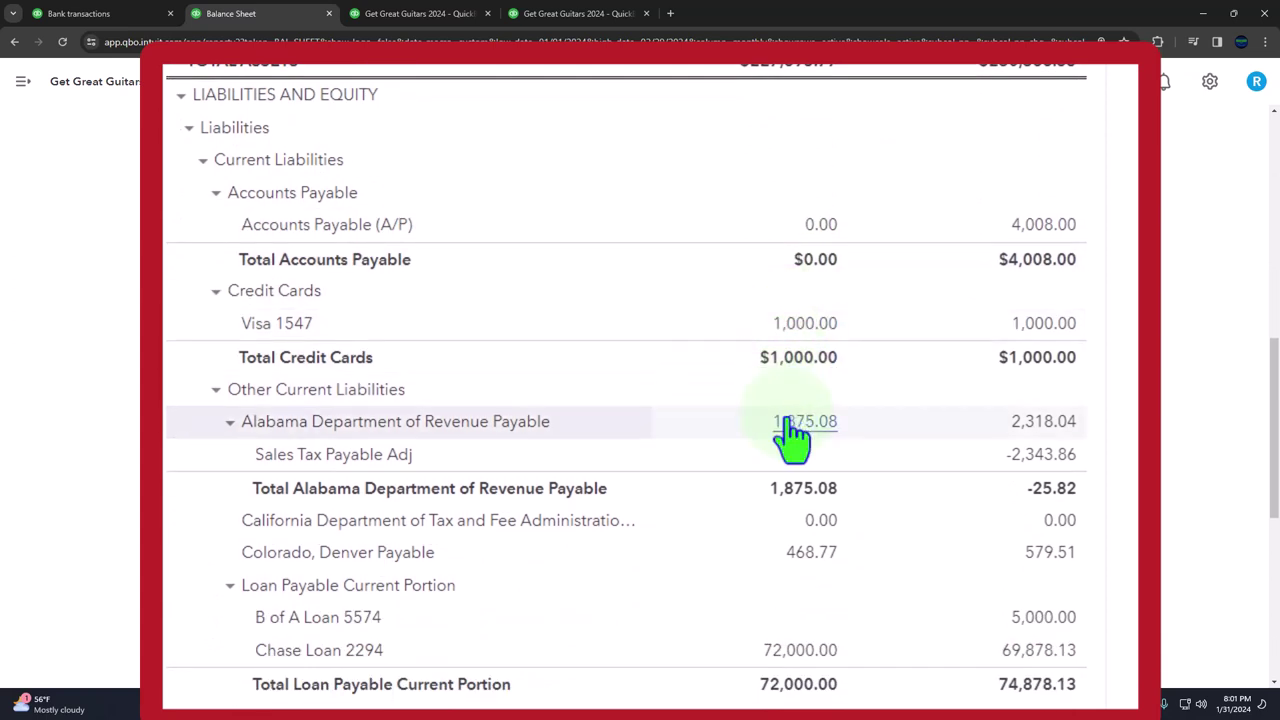
pyautogui.scroll(-2, 792, 435)
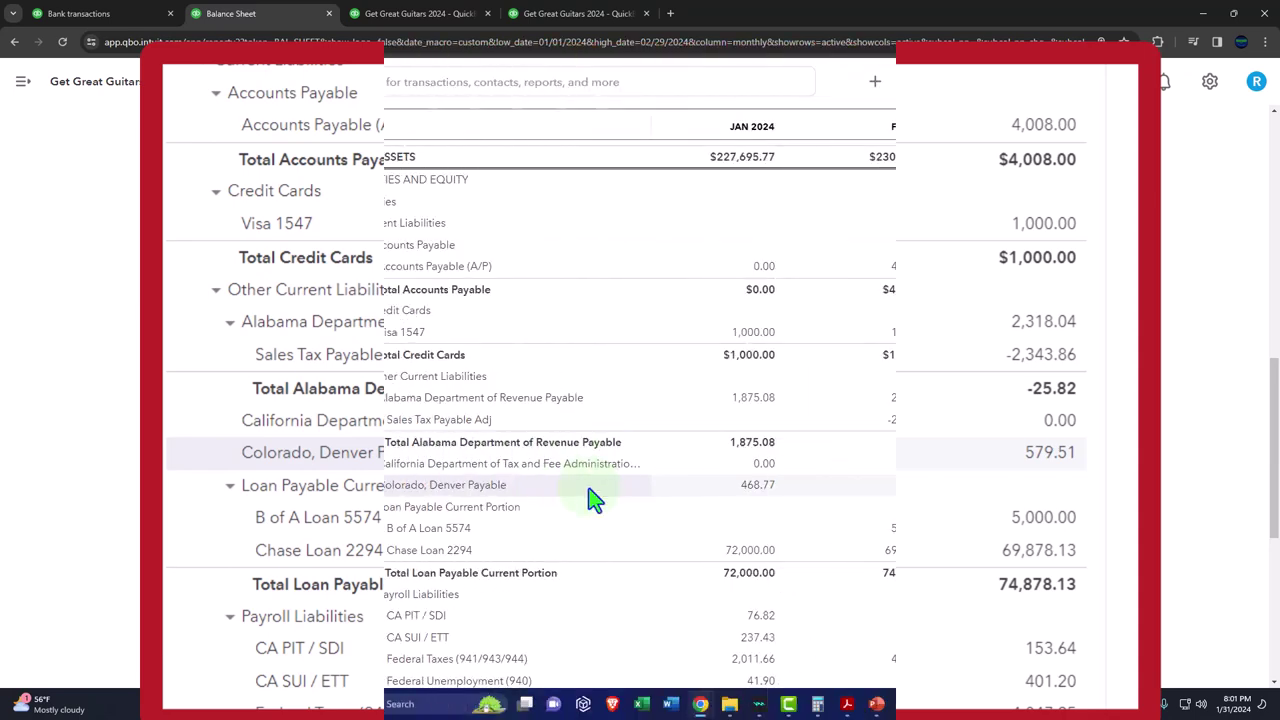
pyautogui.scroll(10, 588, 488)
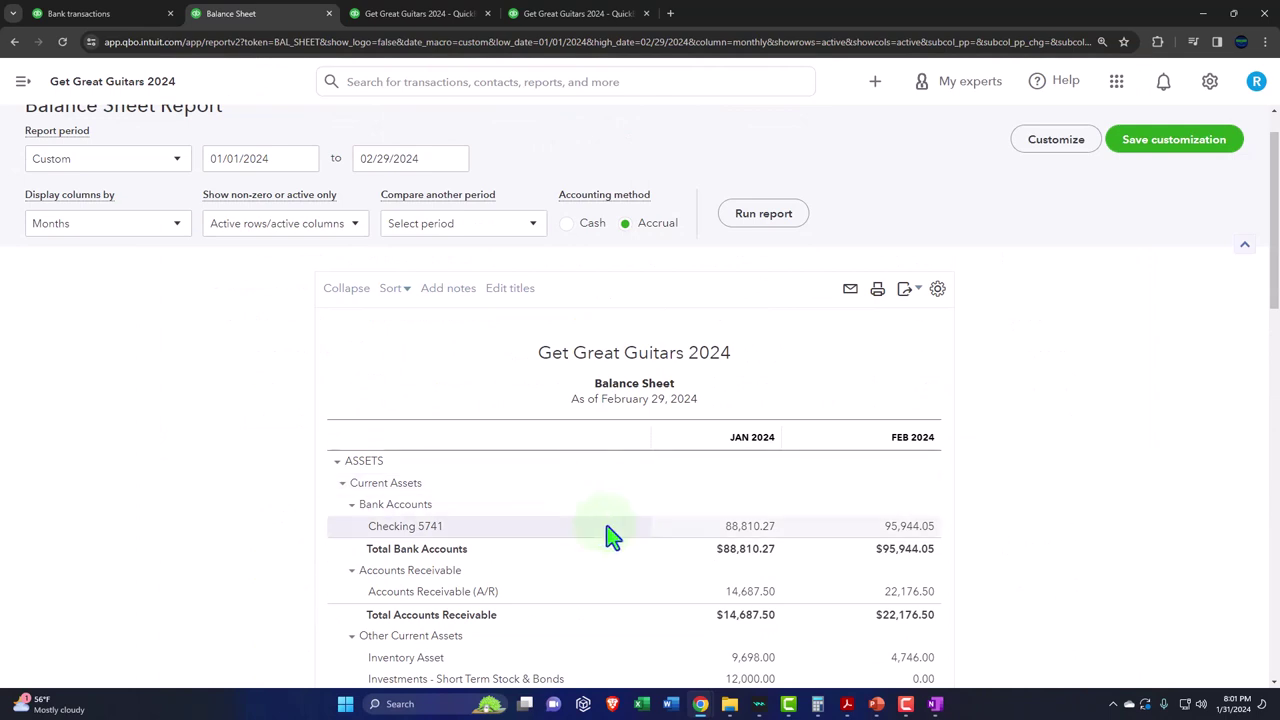
# Step: Scroll to and select the February bank total, then move to the Bank transactions page
pyautogui.scroll(-1, 608, 533)
pyautogui.scroll(-2, 610, 537)
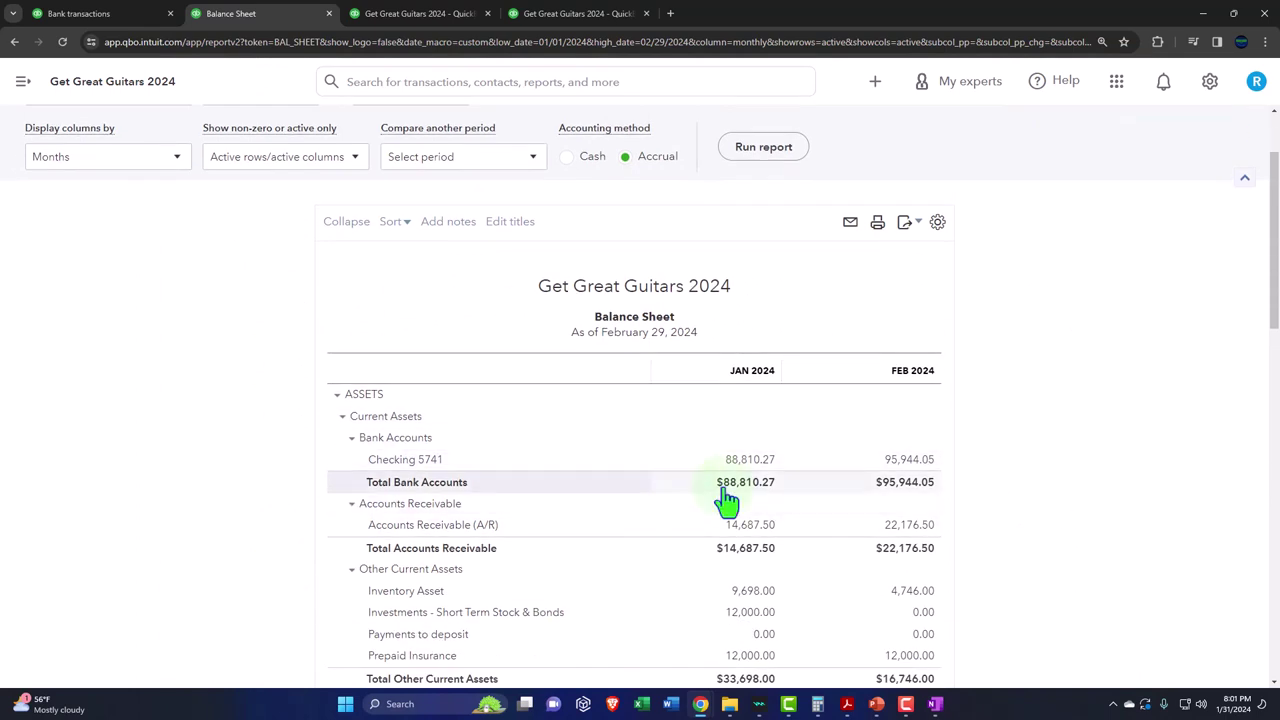
pyautogui.click(893, 482)
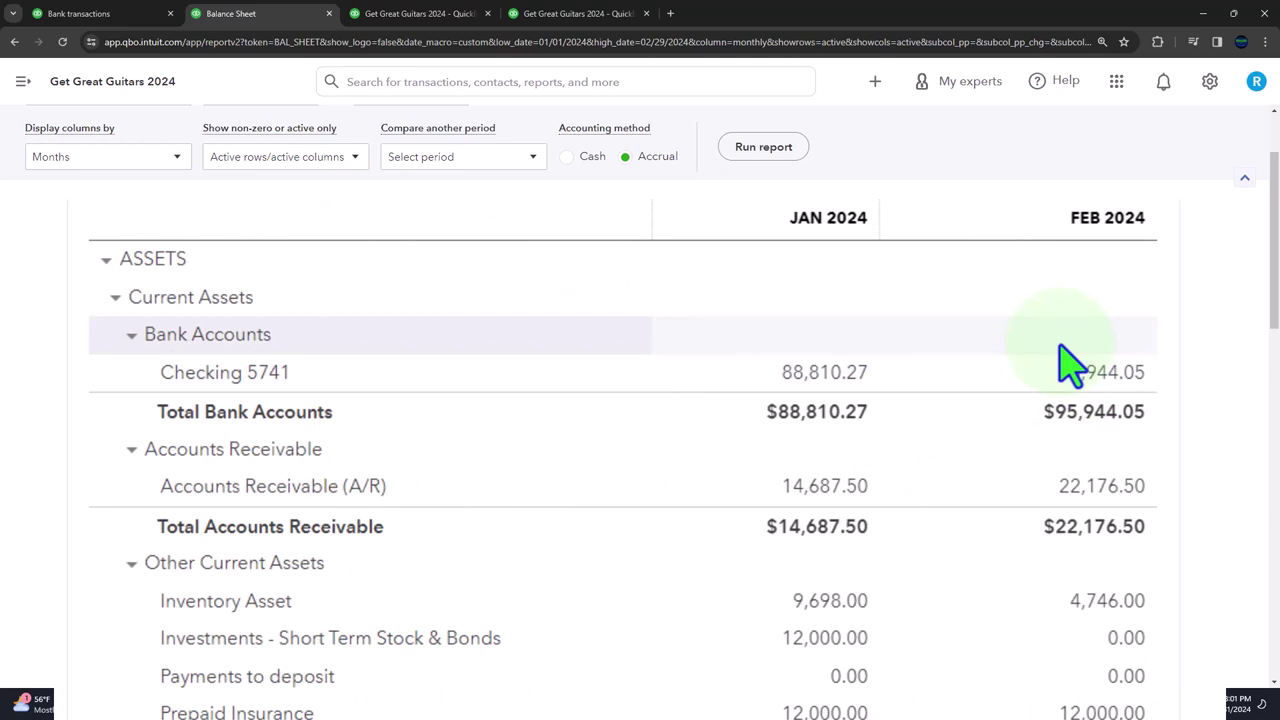
pyautogui.click(100, 14)
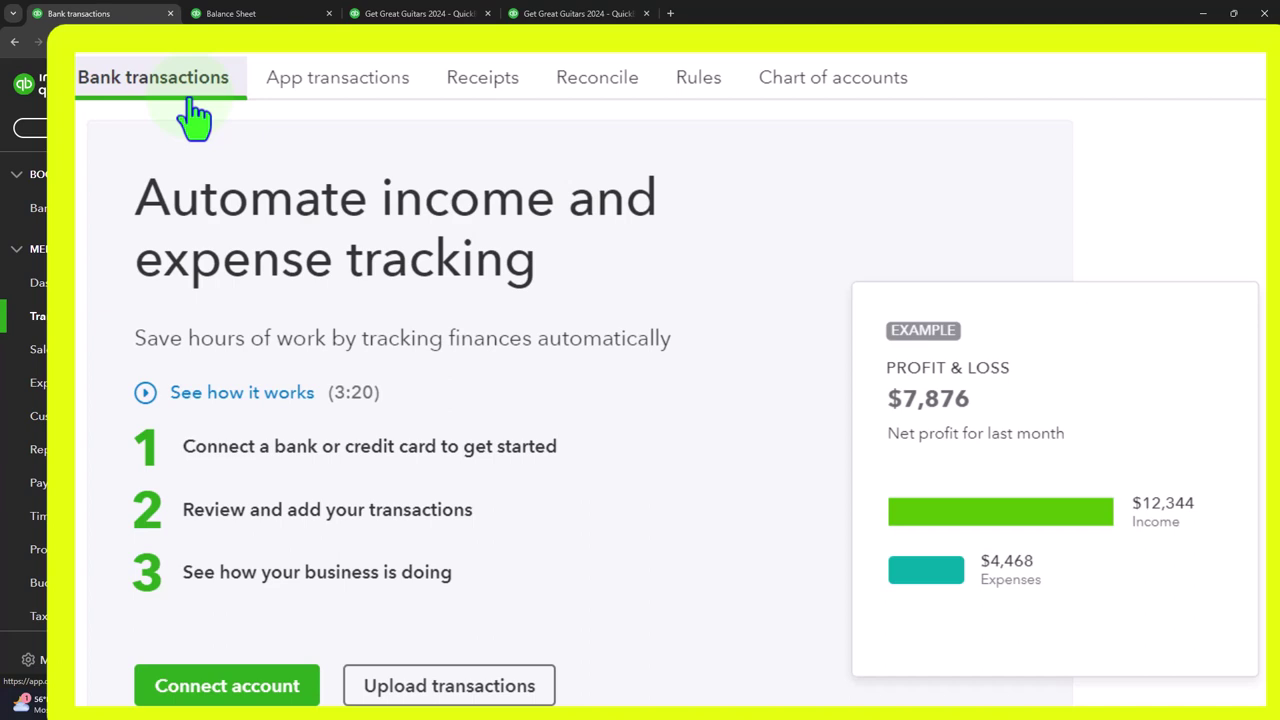
# Step: Visit Reconcile, then show Bank Stmt Jan.pdf with its 61,241.85 ending balance in Acrobat
pyautogui.click(584, 90)
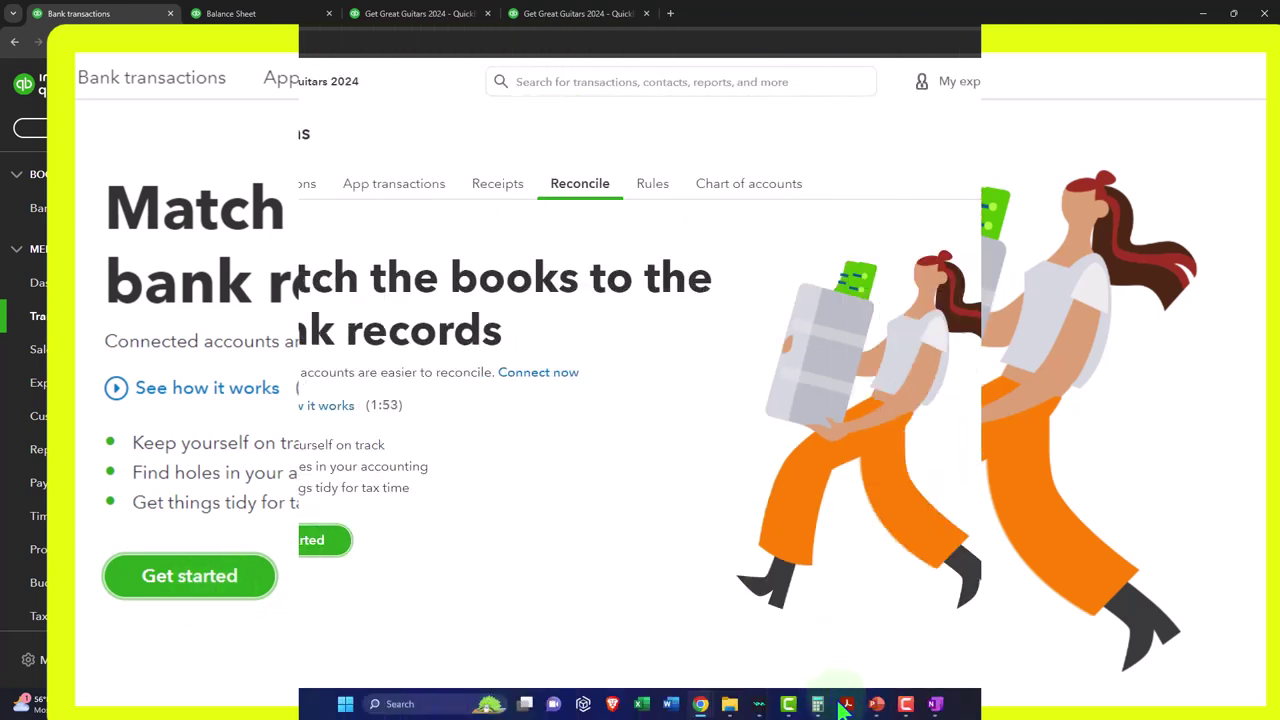
pyautogui.moveTo(812, 690)
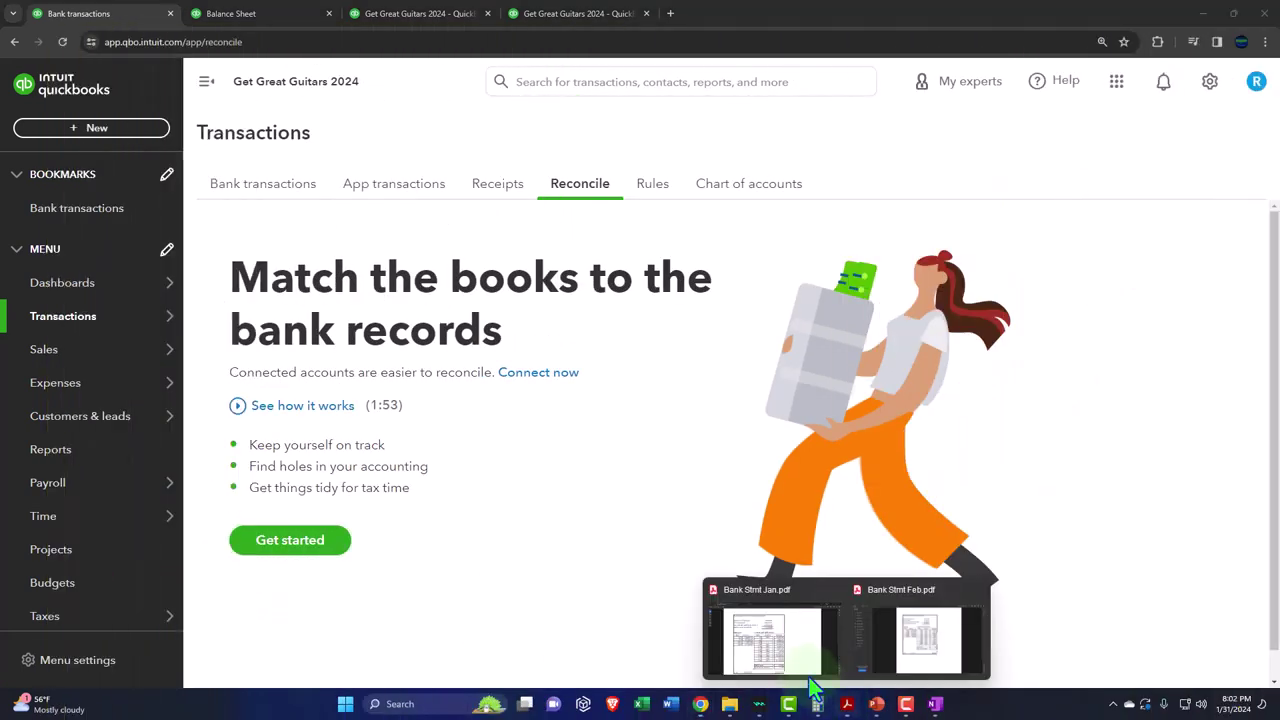
pyautogui.click(795, 645)
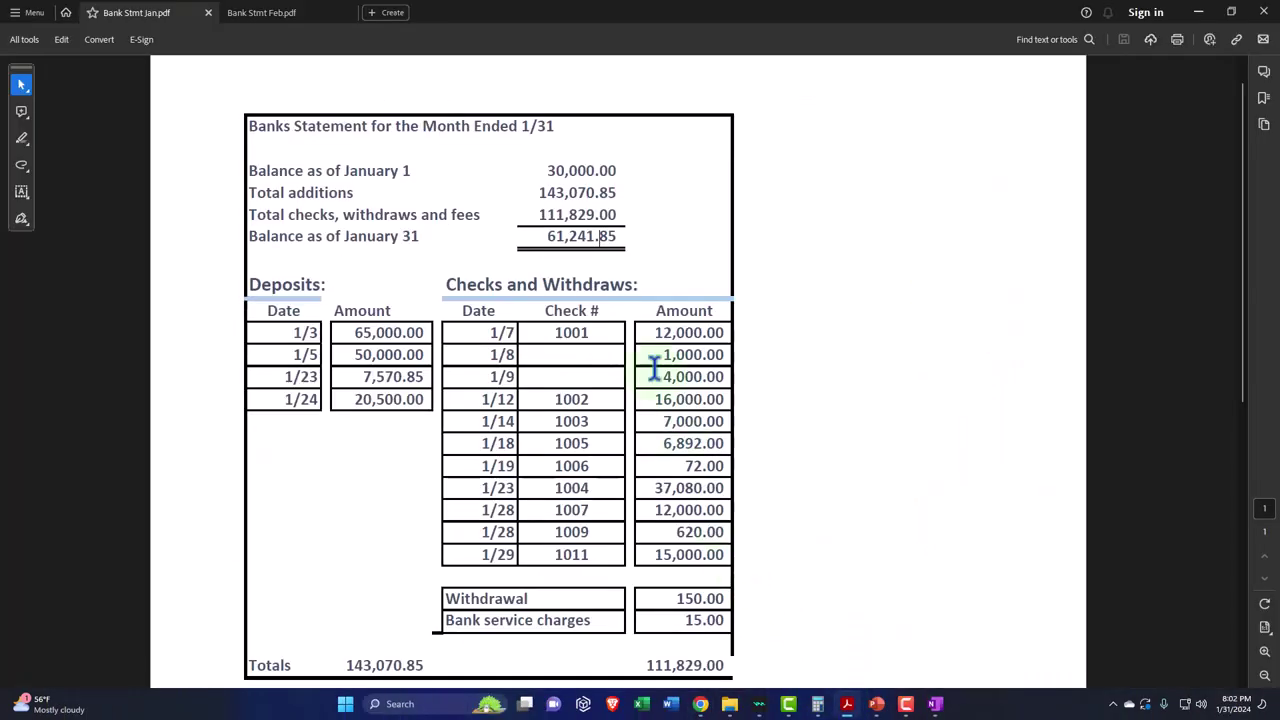
# Step: Reopen the January bank statement in Acrobat and highlight the 65,000.00 deposit from 1/3
pyautogui.click(1198, 12)
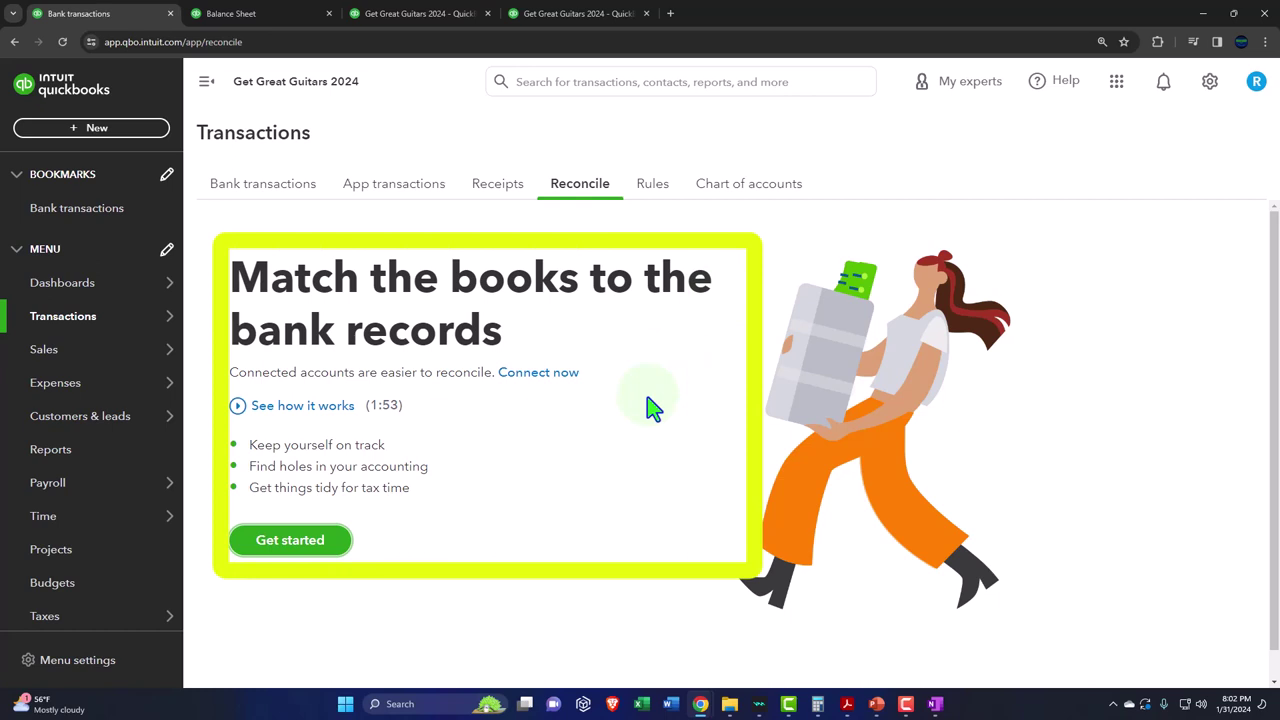
pyautogui.click(845, 705)
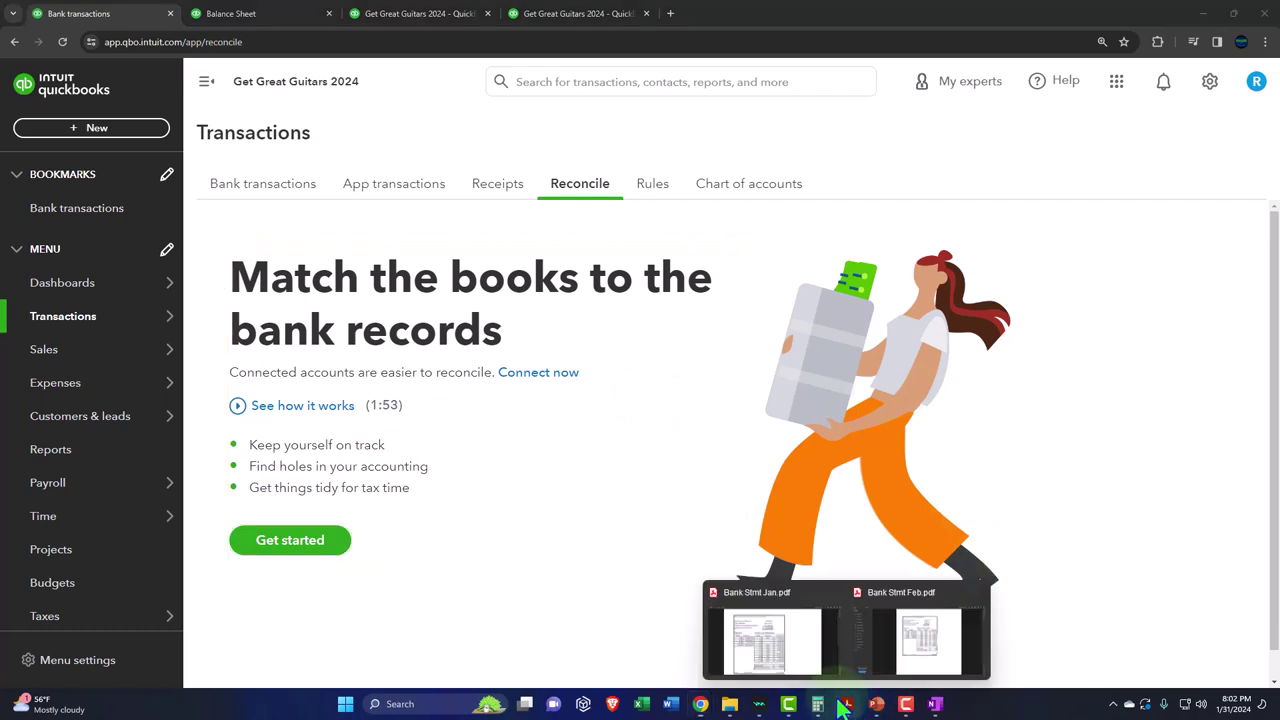
pyautogui.click(762, 640)
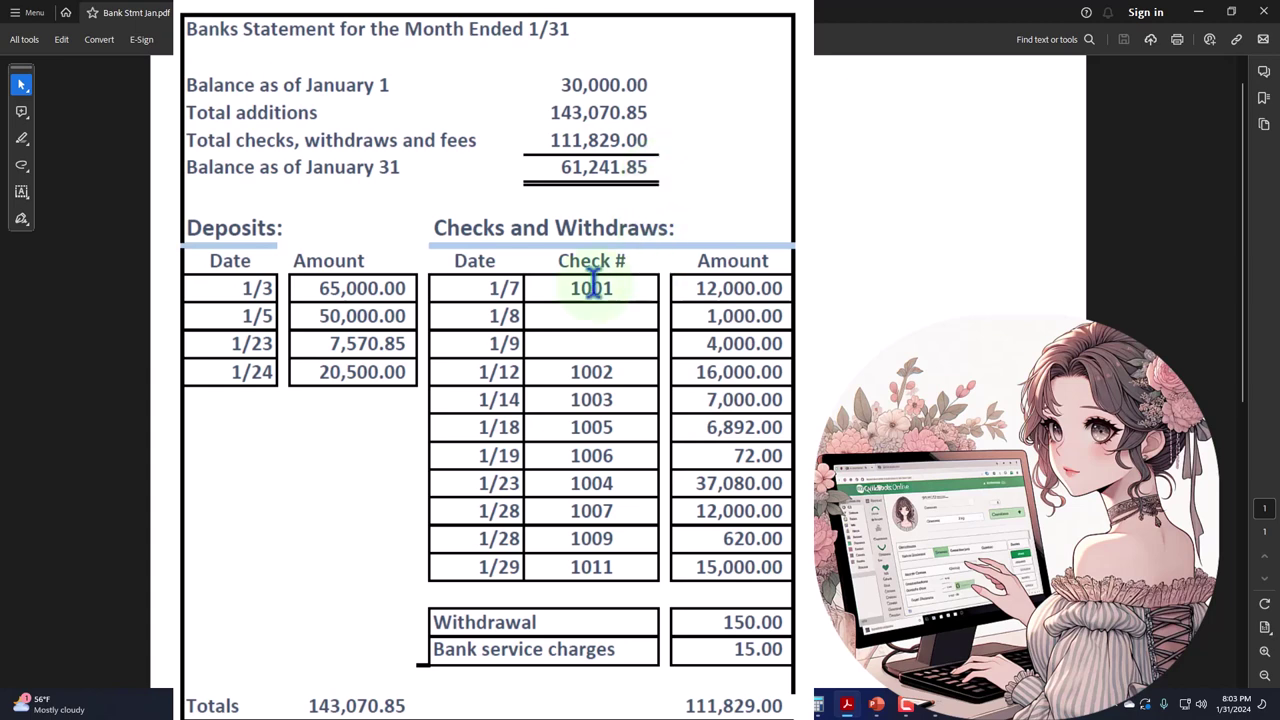
pyautogui.moveTo(318, 284); pyautogui.dragTo(412, 280)
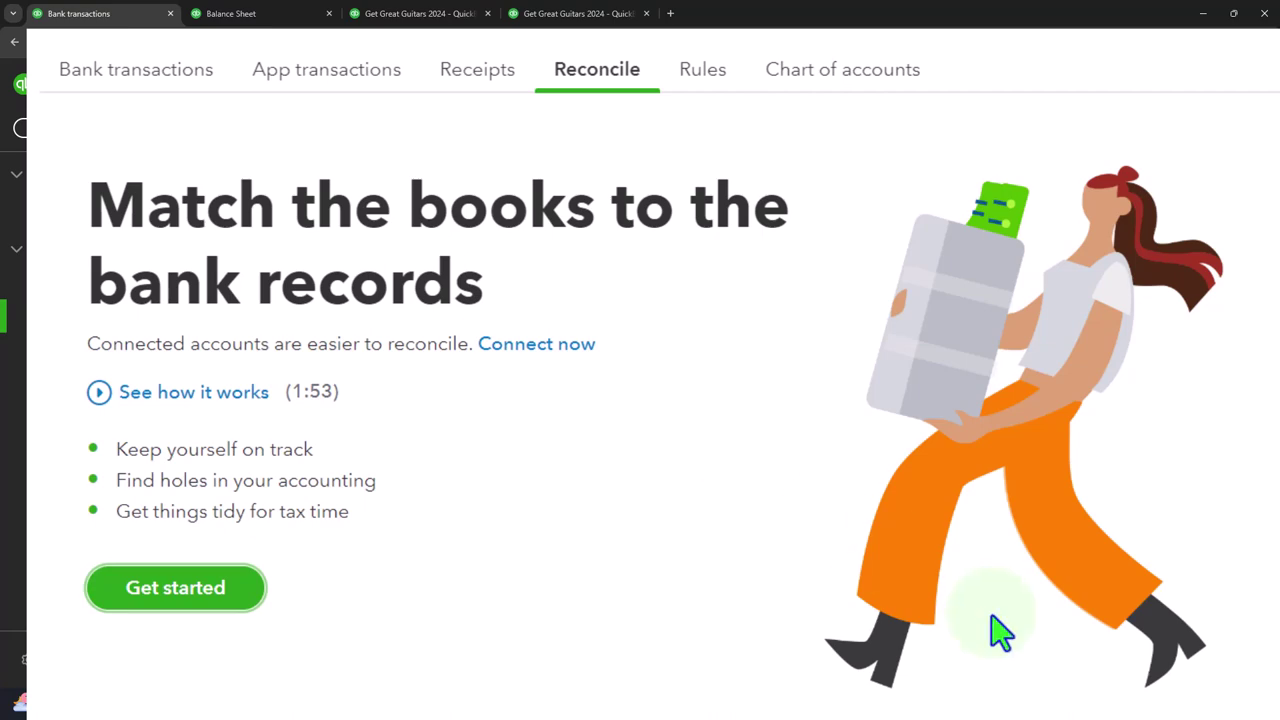
# Step: Minimize the January statement and return to the Balance Sheet showing Checking 5741 at 88,810.27
pyautogui.moveTo(847, 704)
pyautogui.click(770, 640)
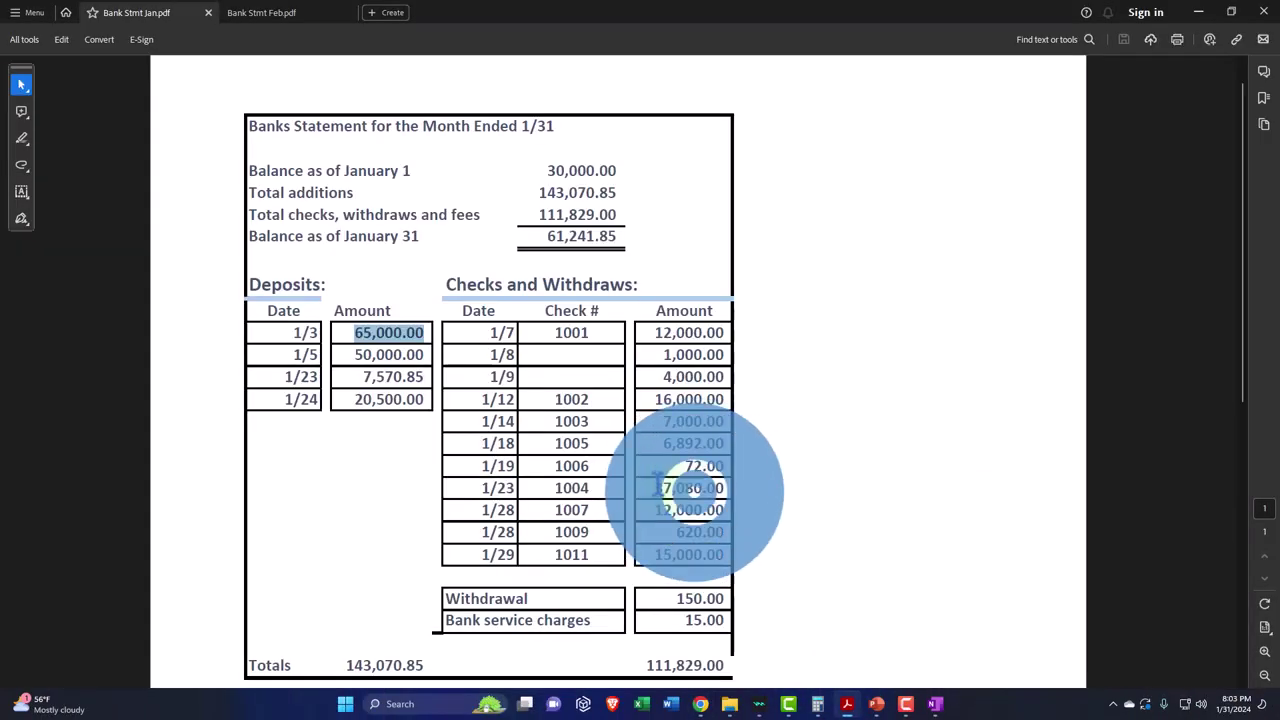
pyautogui.click(1198, 12)
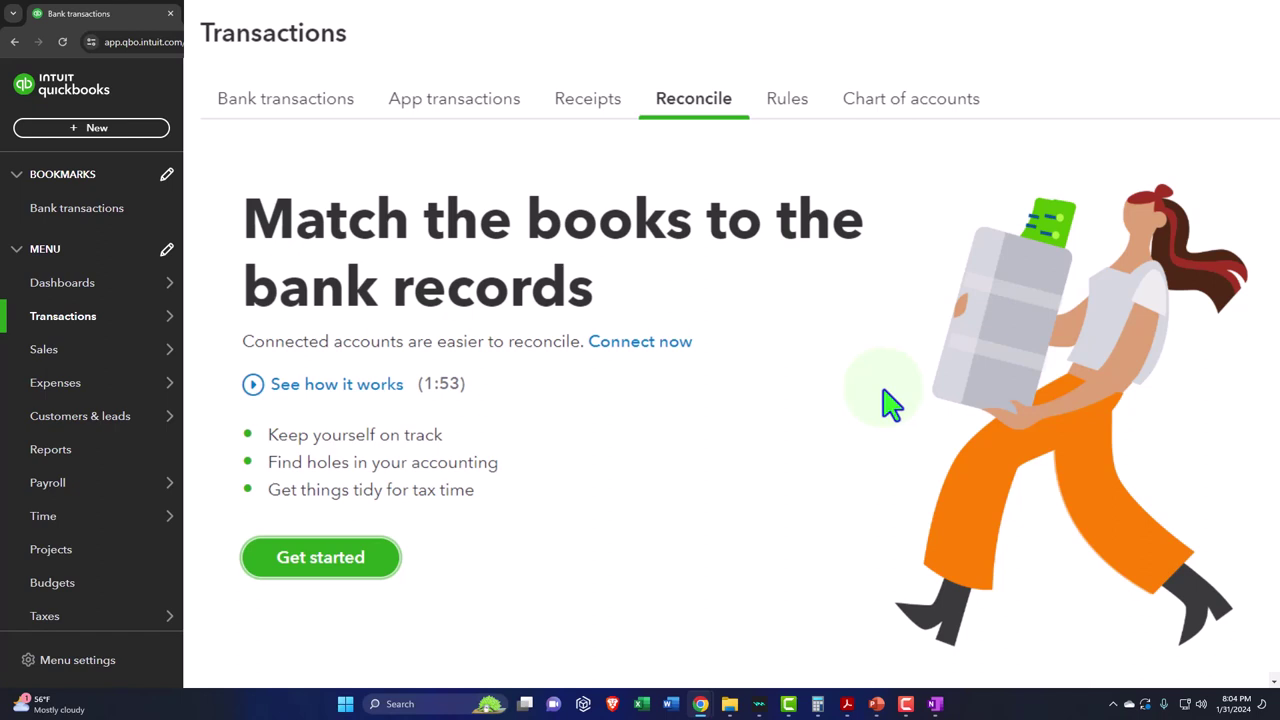
pyautogui.moveTo(280, 23)
pyautogui.mouseDown()
pyautogui.moveTo(285, 80)
pyautogui.moveTo(273, 23)
pyautogui.mouseUp()
pyautogui.click(272, 19)
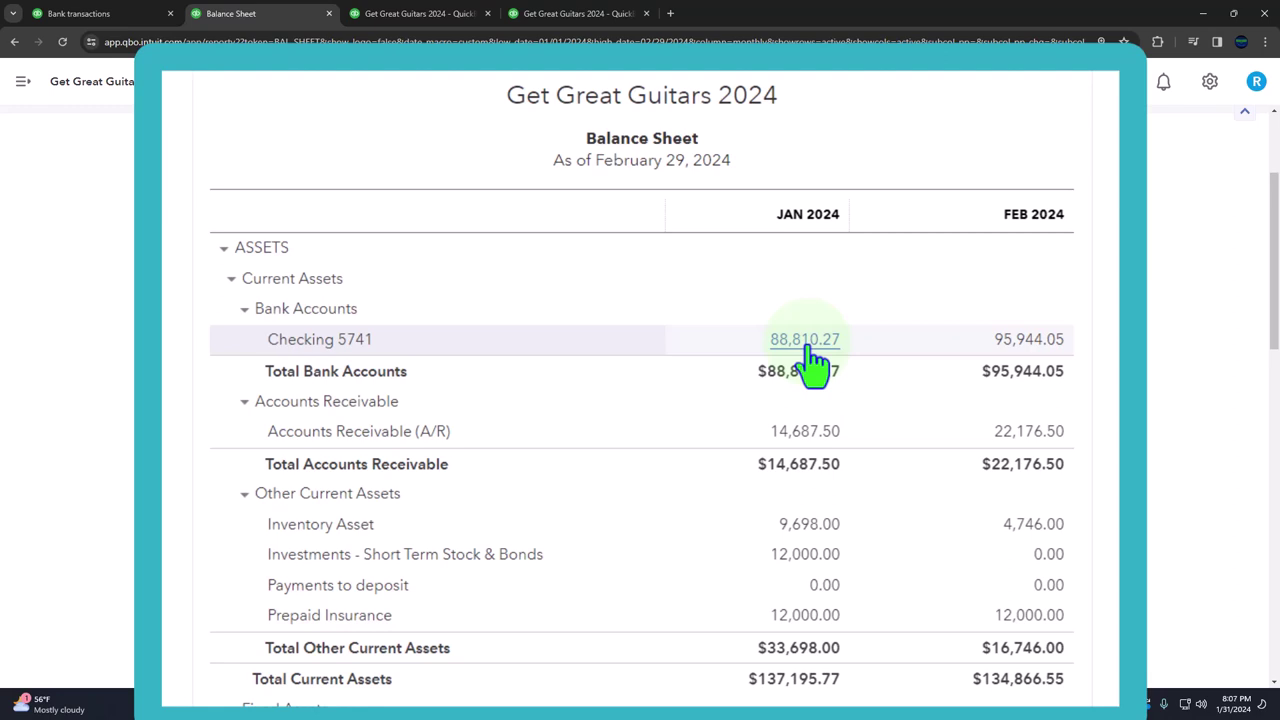
pyautogui.scroll(-1, 812, 365)
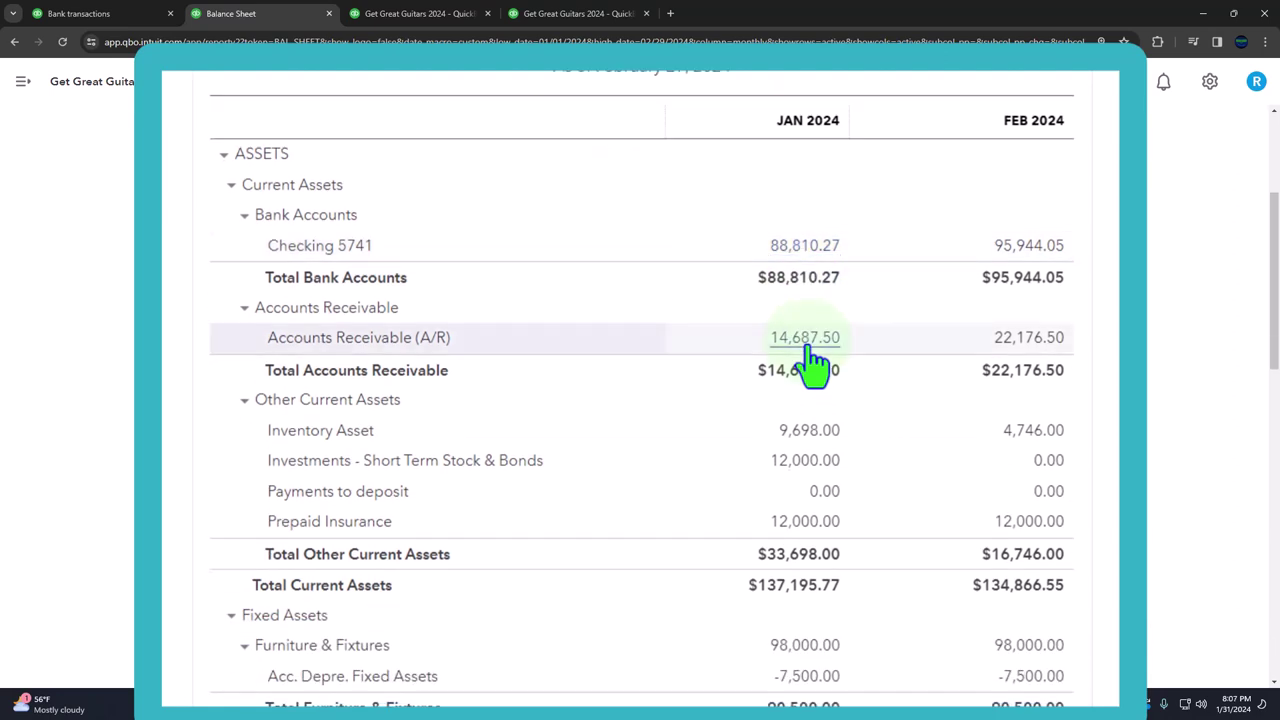